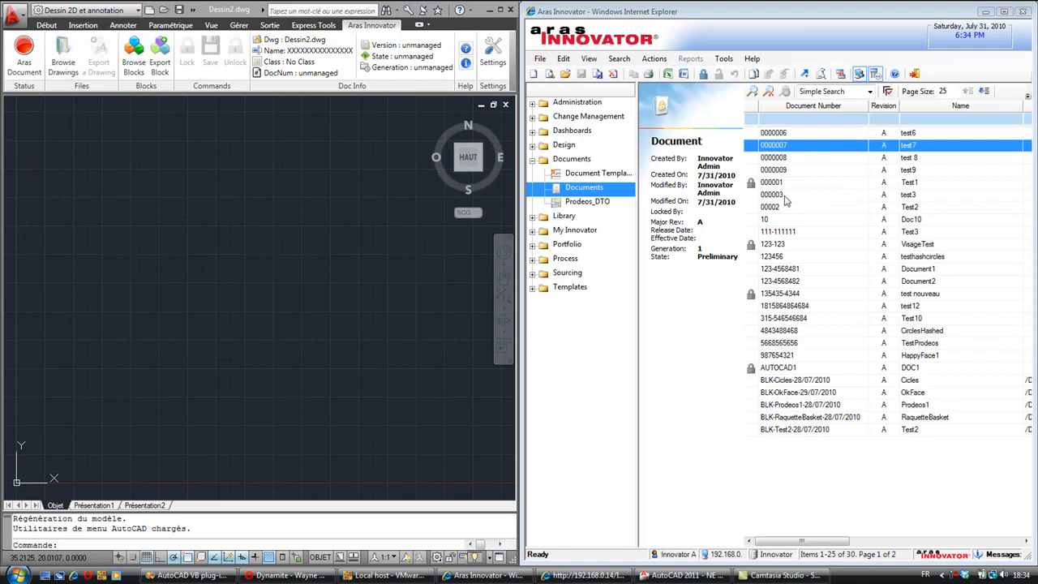
click(783, 197)
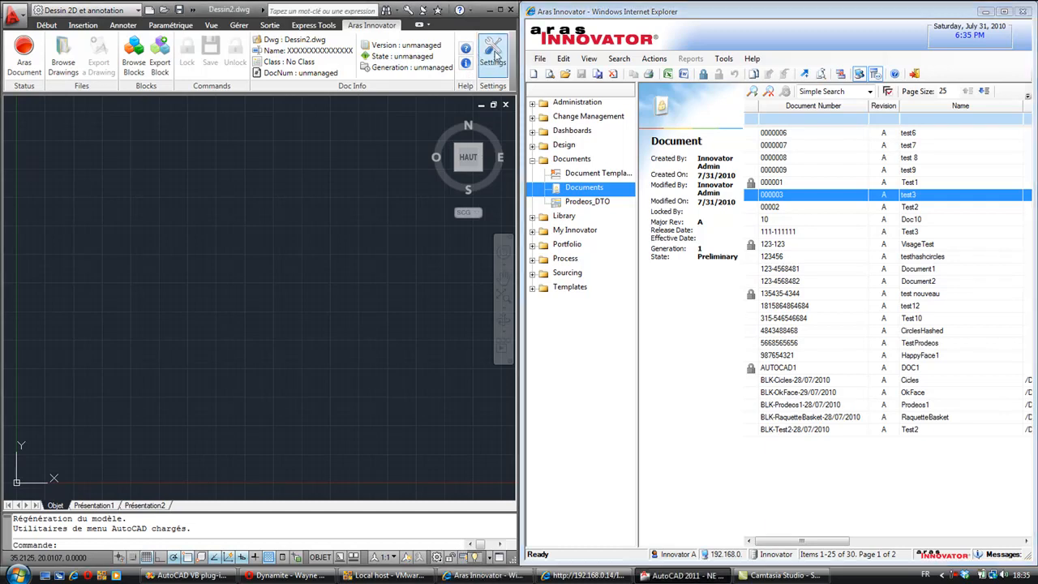
In the Aras connector's login settings, change the database name to InnovatorSolutions and save and test the connection
click(493, 55)
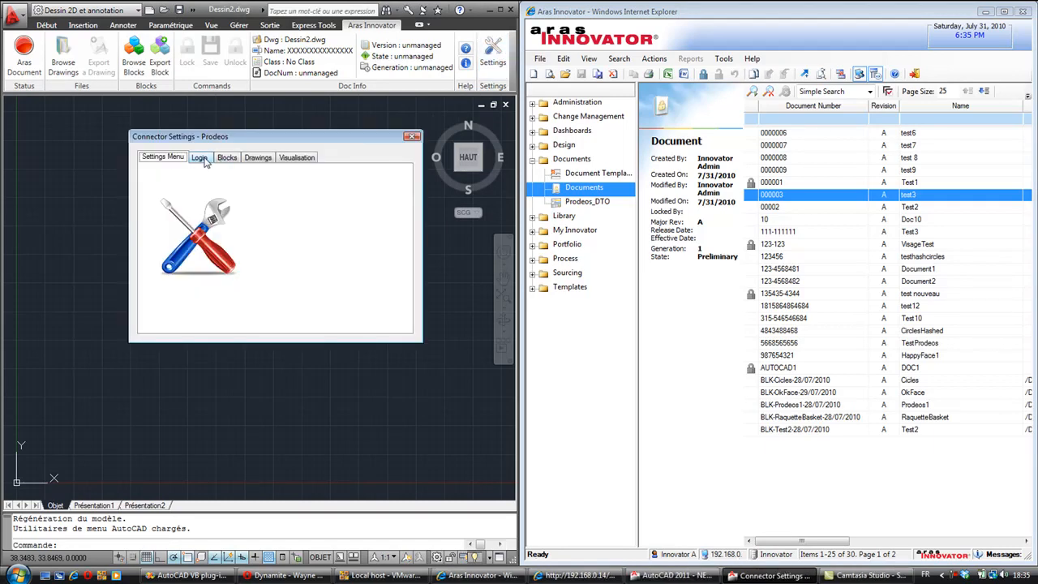
click(204, 159)
click(358, 233)
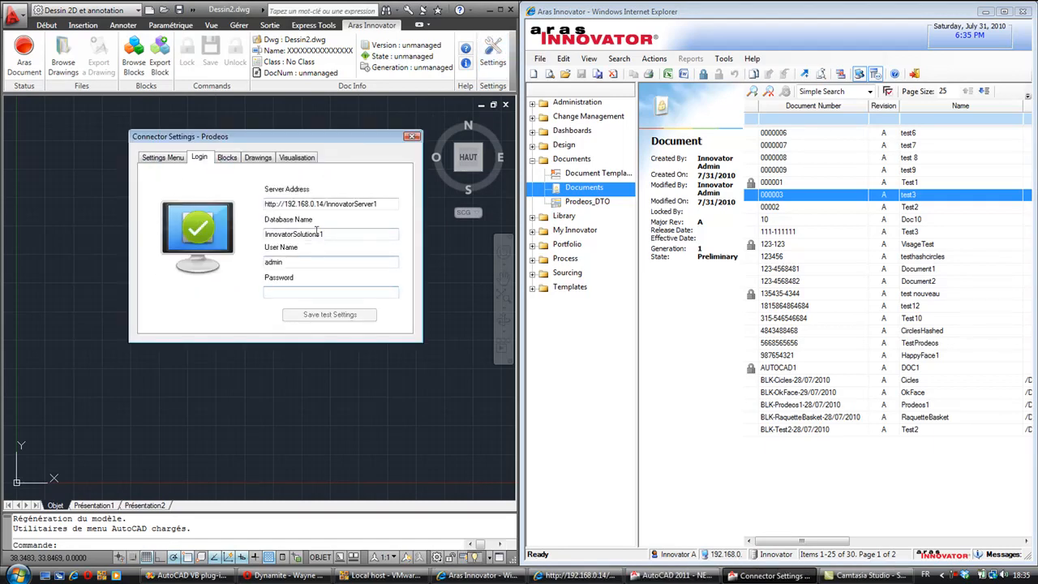
key(BackSpace)
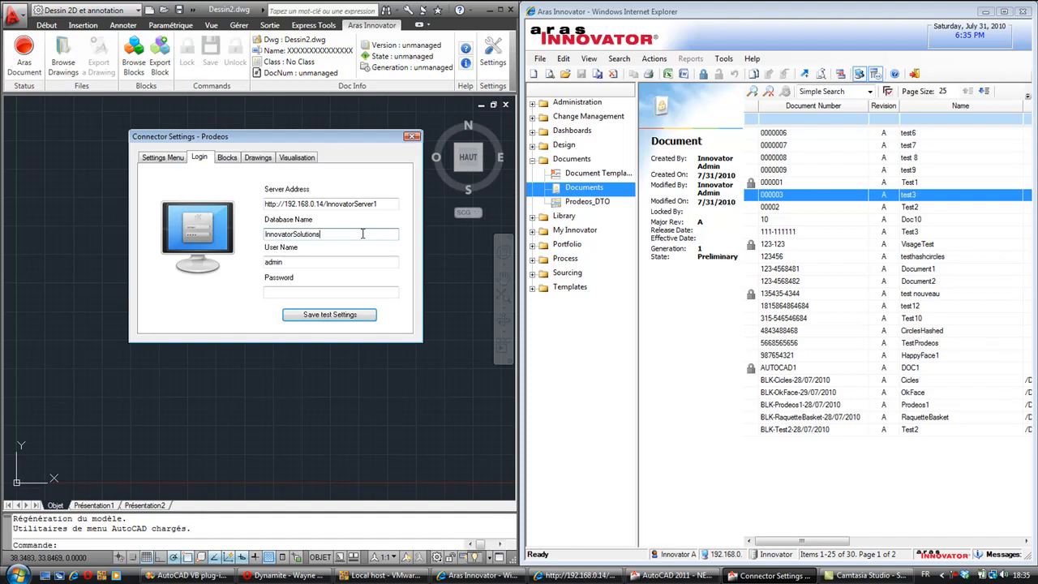
click(349, 317)
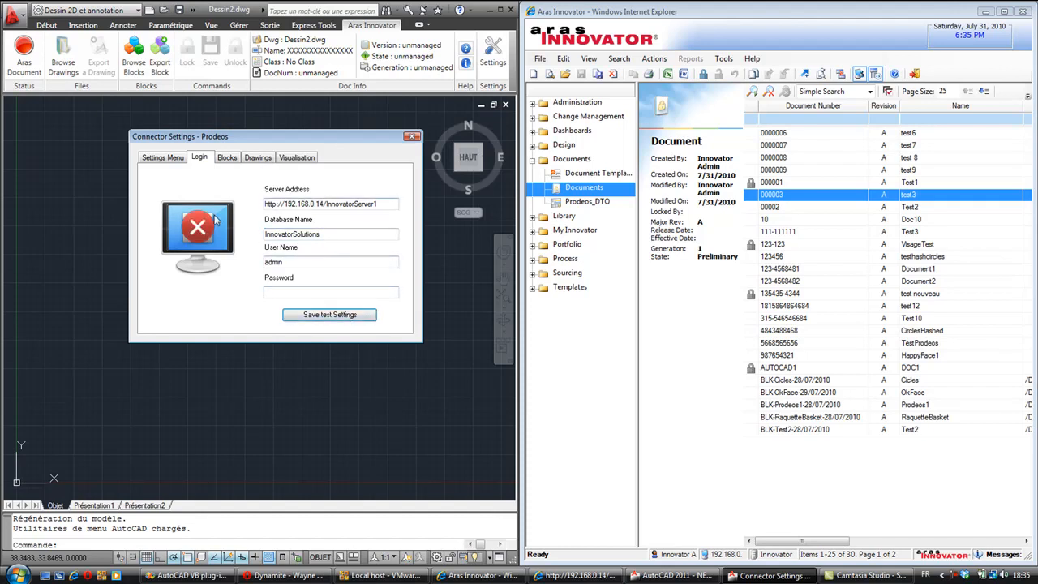
Set the connector's database name to InnovatorSolutions1, enter the account password, and save and test the login settings
click(359, 235)
text(1)
click(326, 291)
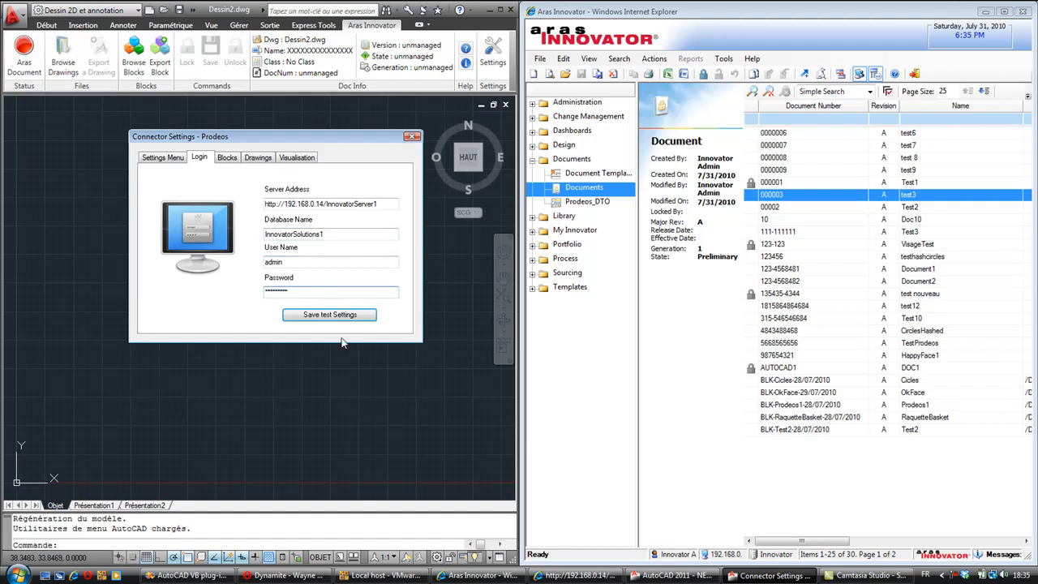
click(327, 316)
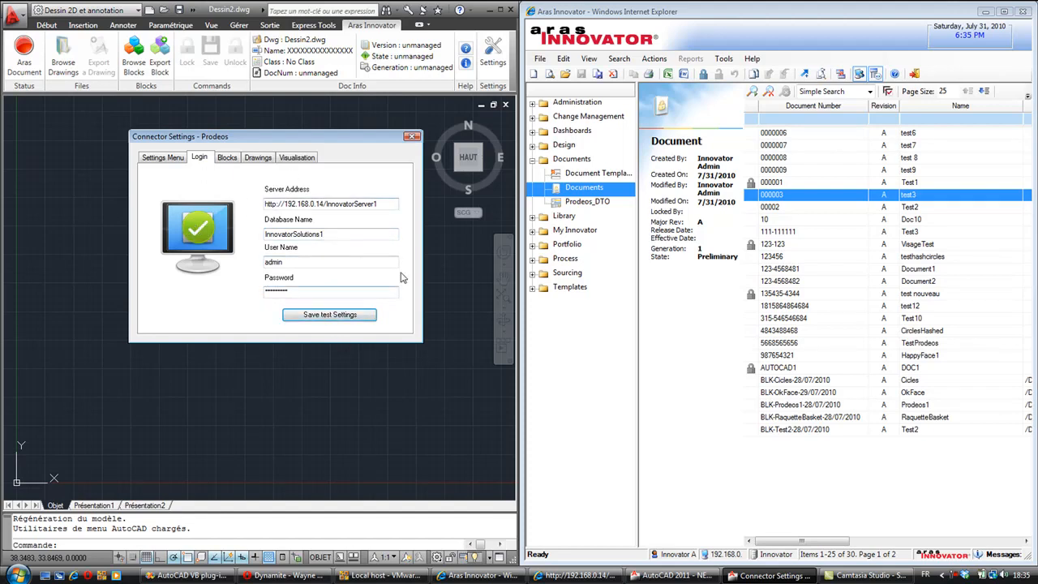
Review the connector's block and visualisation settings, and allow the creation of Aras documents directly from AutoCAD
click(227, 159)
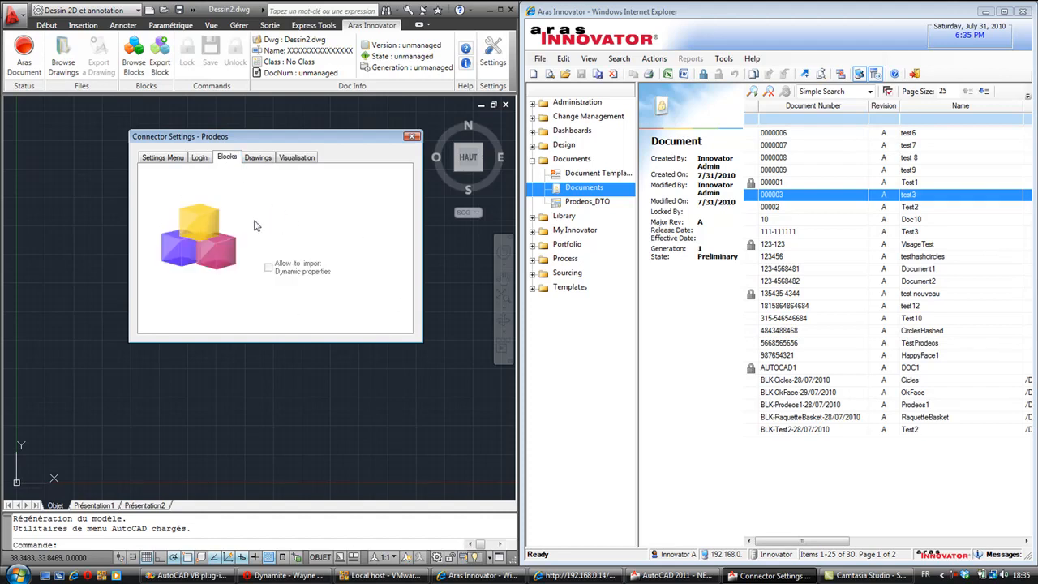
click(257, 158)
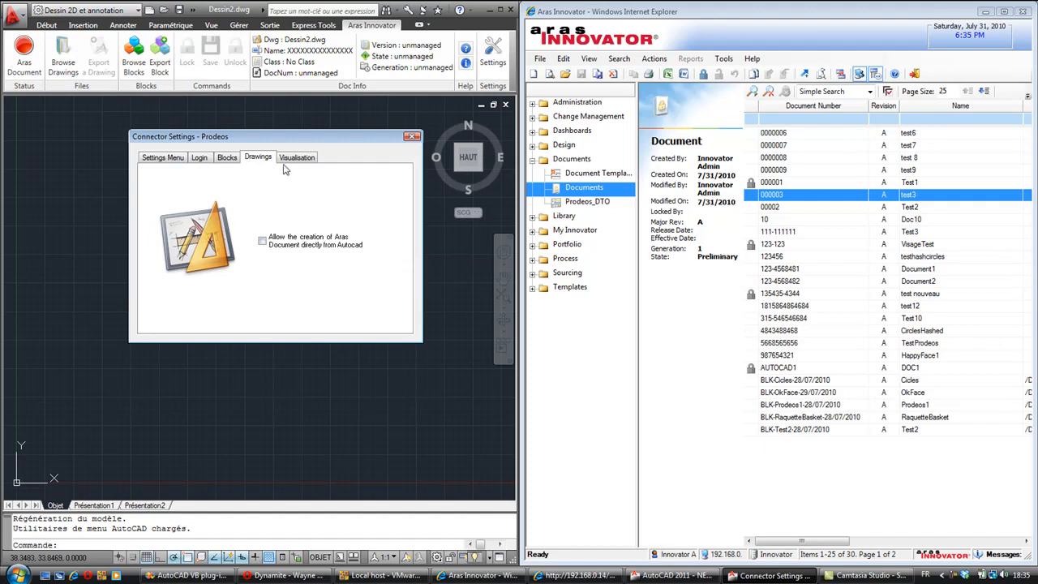
click(262, 240)
click(302, 156)
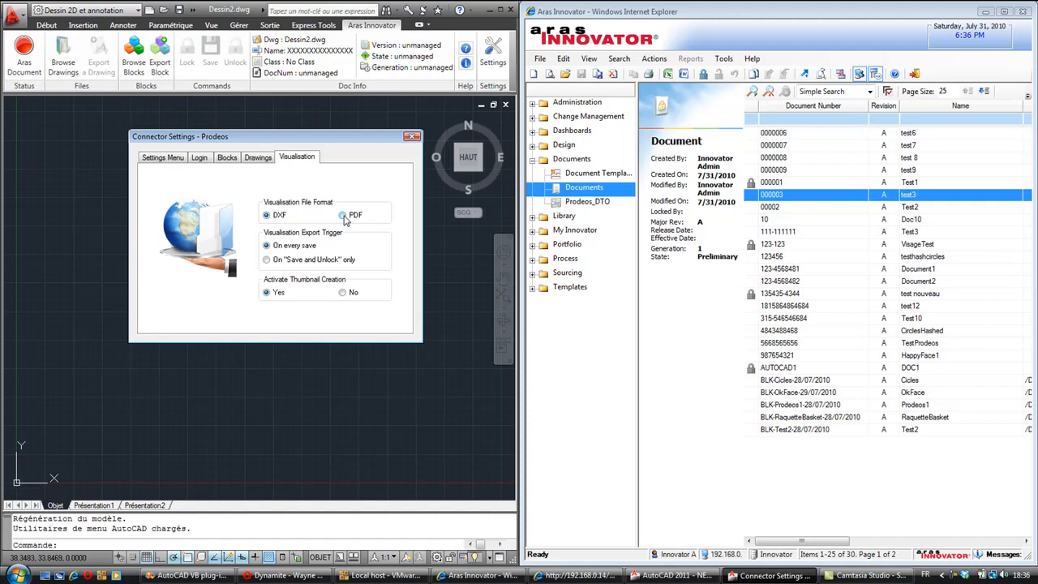
click(343, 216)
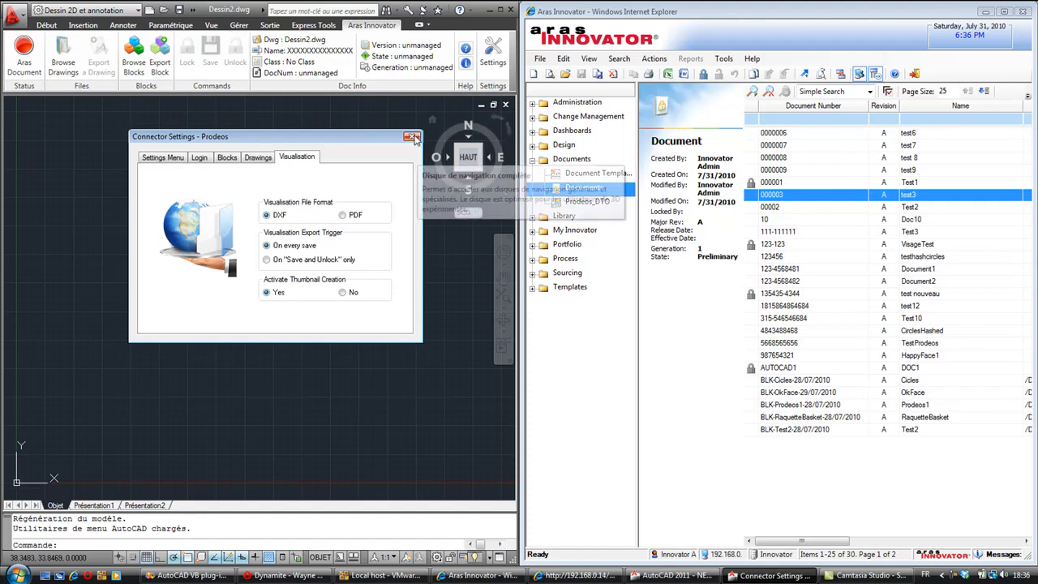
click(412, 136)
Read the explanation of the Aras document status light, and create a new drawing from the acad.dwt template
click(25, 50)
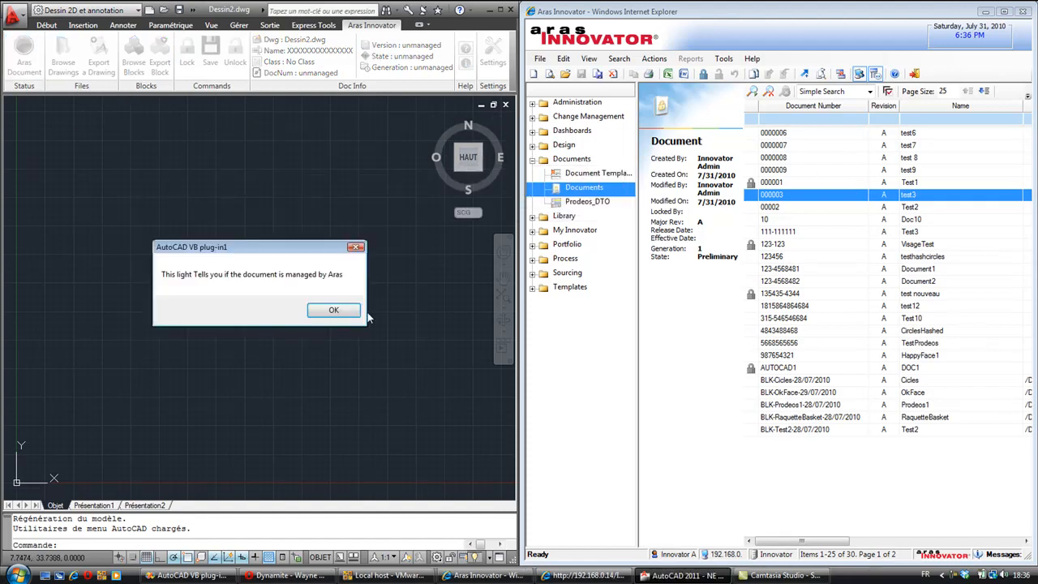
click(333, 309)
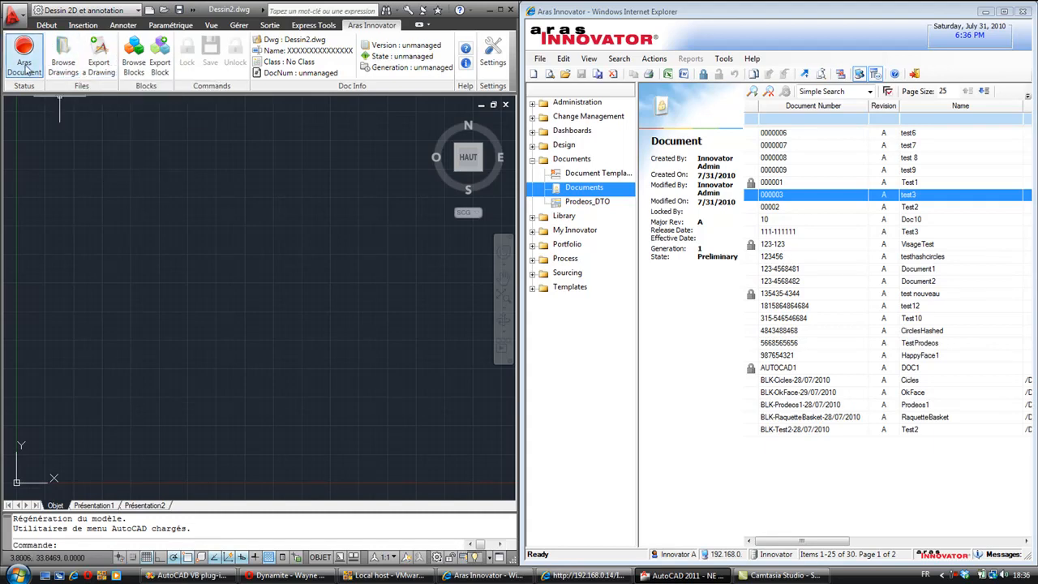
click(149, 10)
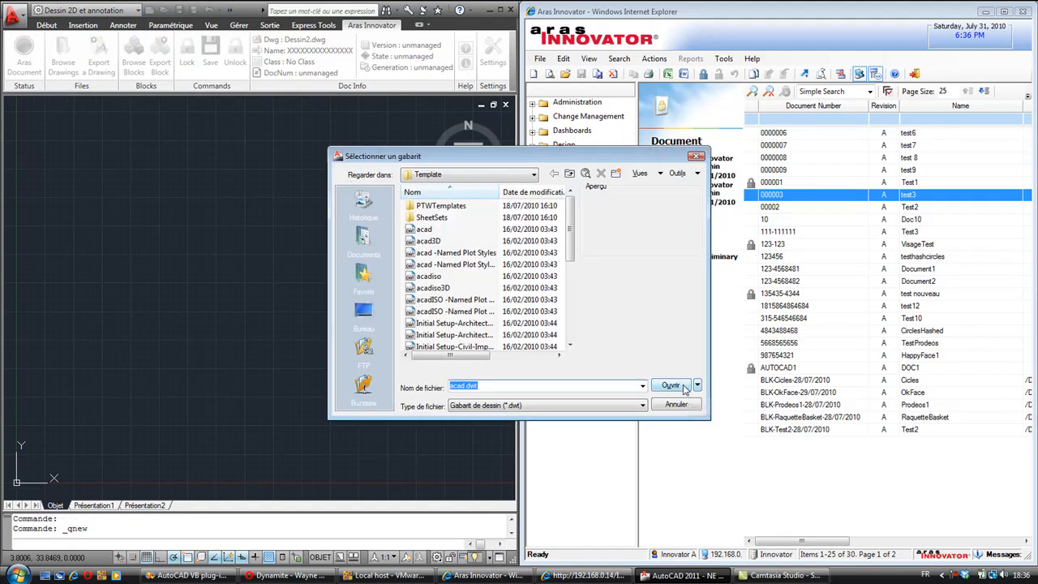
click(685, 388)
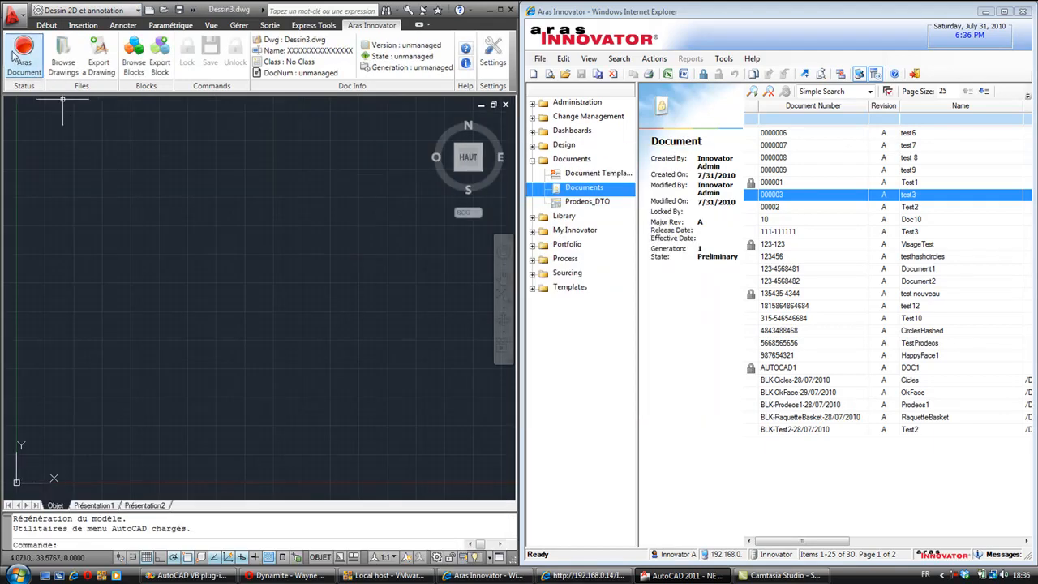
Draw two small circles side by side near the lower part of the drawing, with radii of about 1.33 and 1.83
click(47, 25)
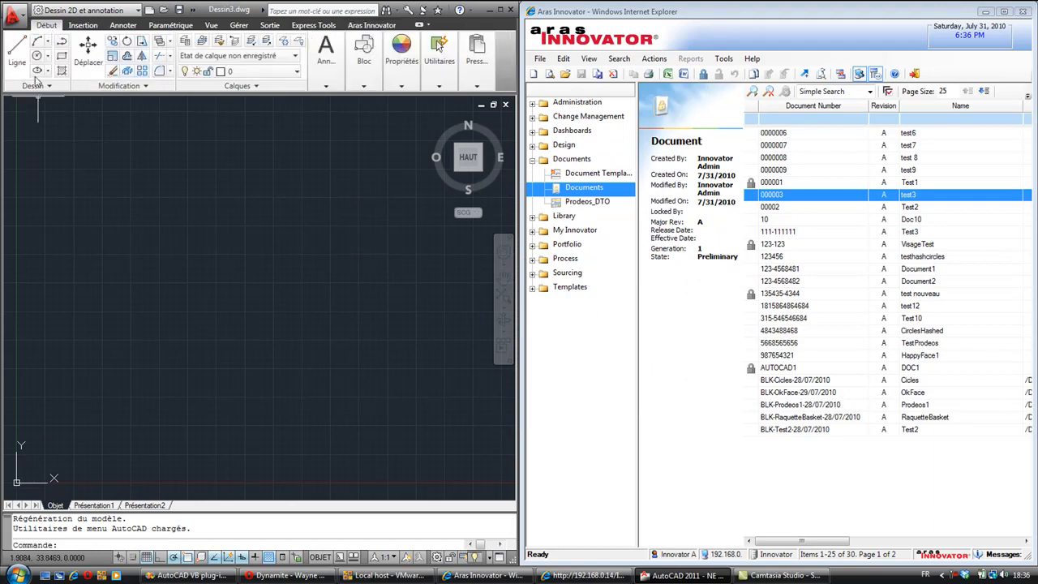
click(38, 56)
click(88, 337)
click(93, 323)
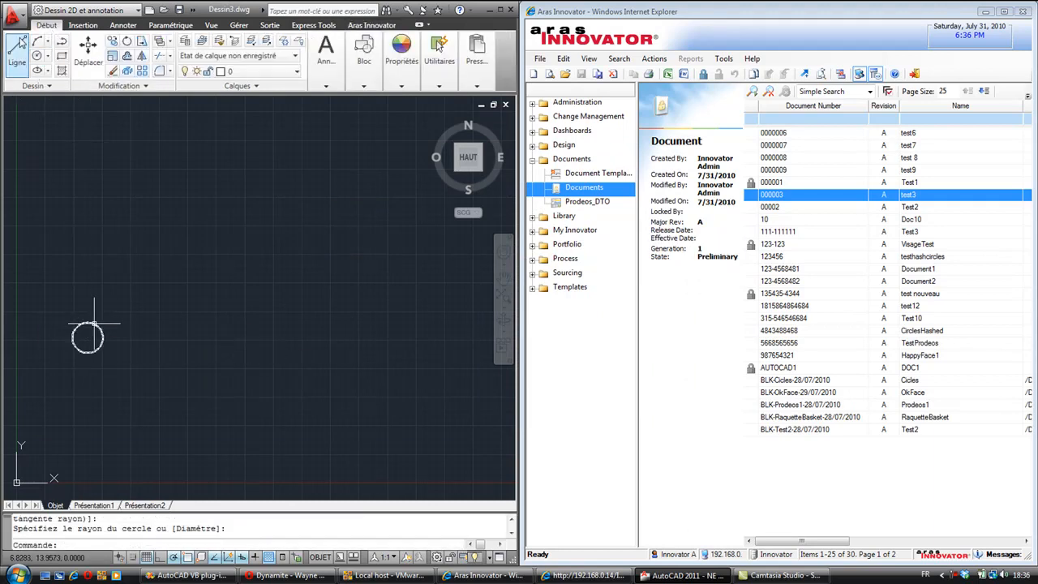
click(38, 56)
click(146, 348)
click(145, 326)
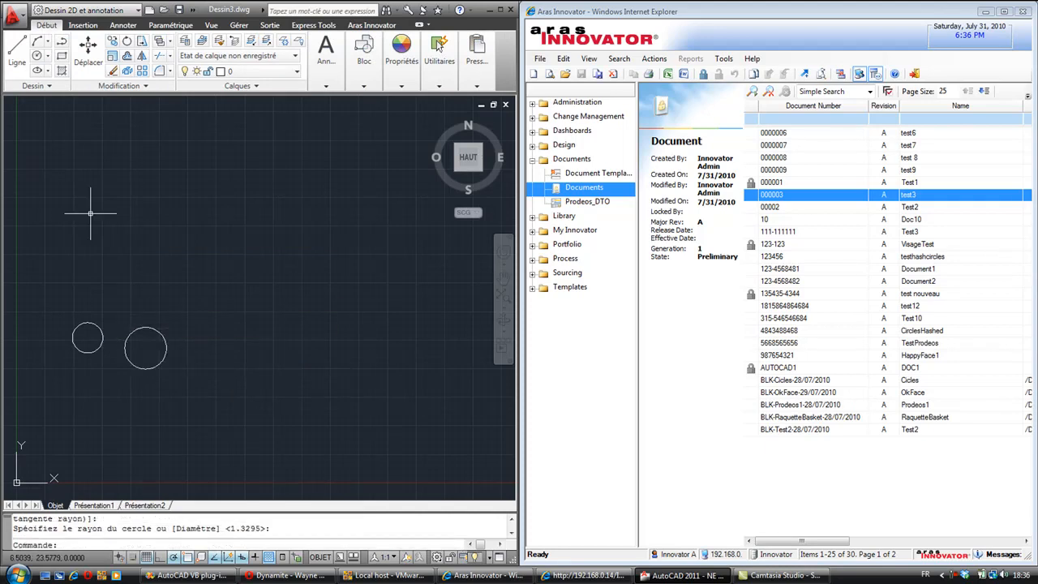
Draw a third circle with a radius of about 1.95 below and between the two existing circles
click(38, 58)
click(112, 426)
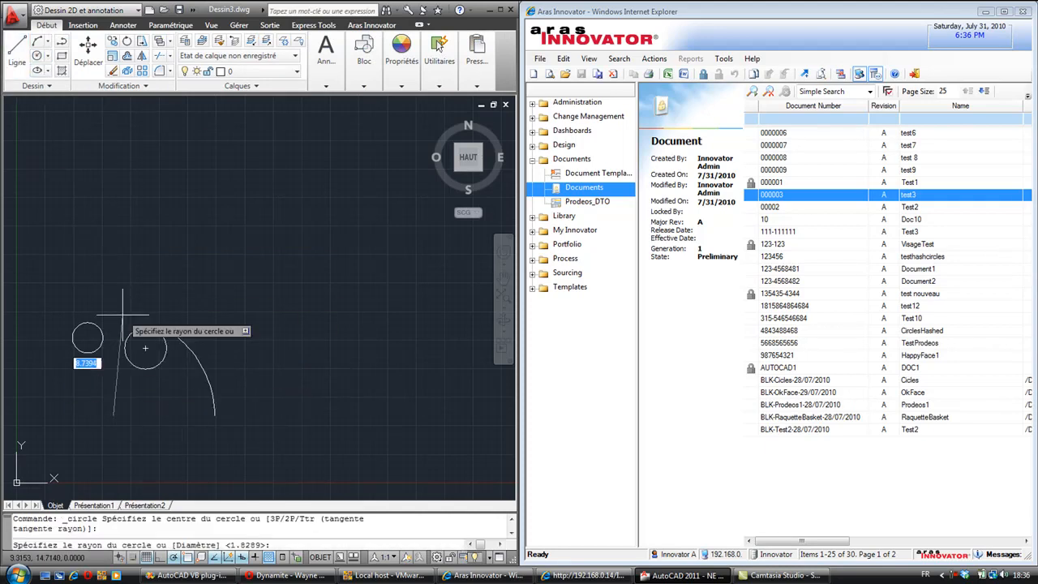
right_click(114, 390)
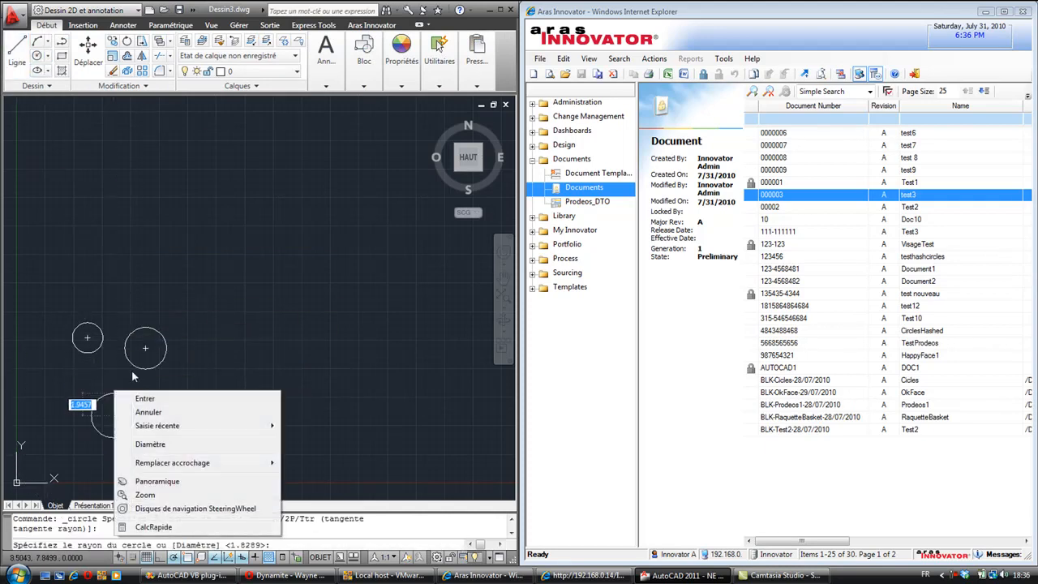
click(145, 398)
Draw a large circle enclosing the three small circles and zoom to the drawing's extents
click(38, 59)
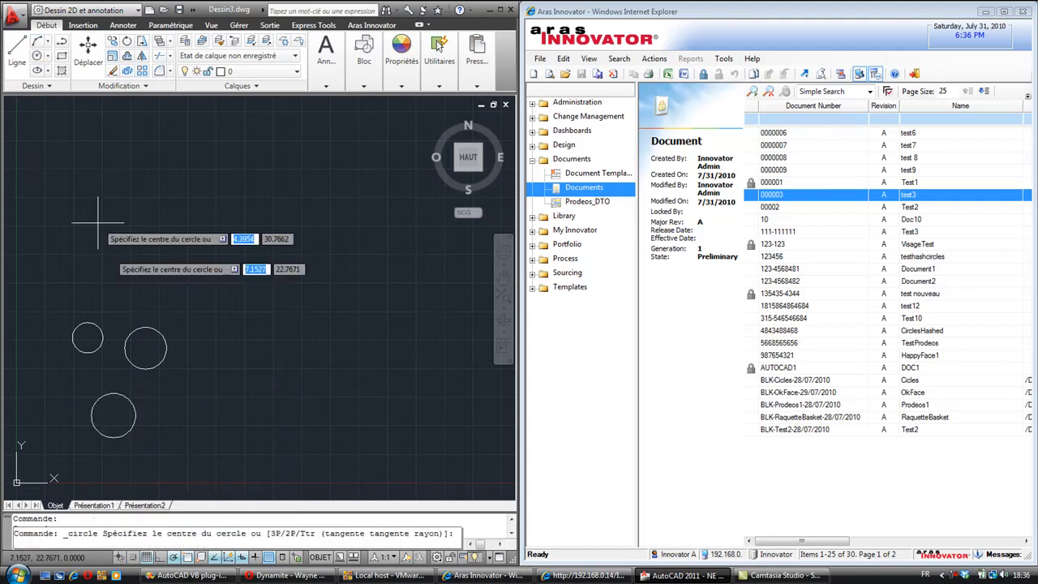
click(116, 377)
click(63, 318)
mouse_move(134, 180)
middle_down()
mouse_move(201, 156)
mouse_move(203, 139)
middle_up()
middle_click(182, 306)
middle_click(182, 306)
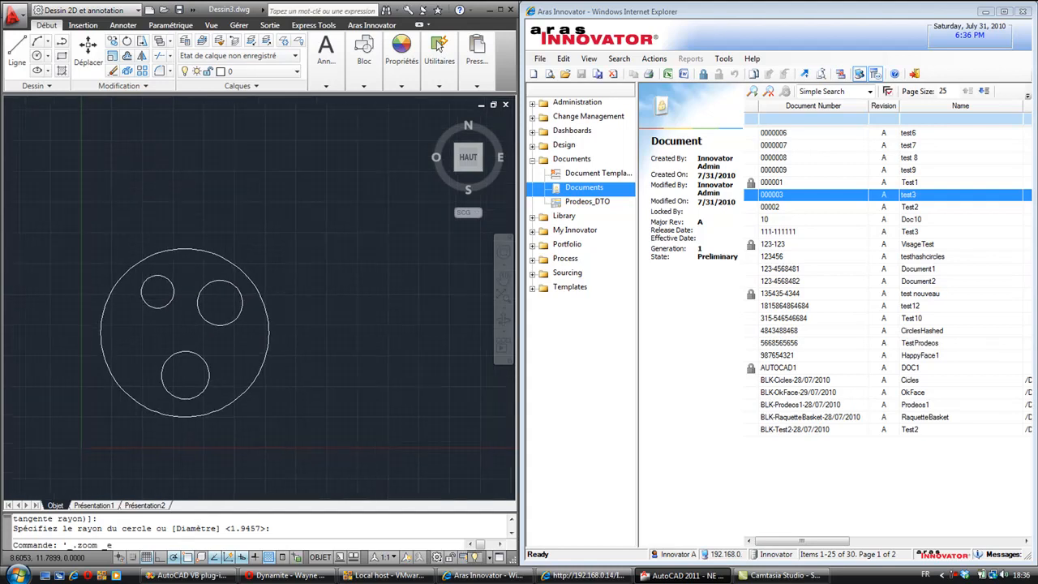
Export the drawing to Aras with document reference 000-000123 and drawing name DocumentDemo, leaving the description empty
click(358, 25)
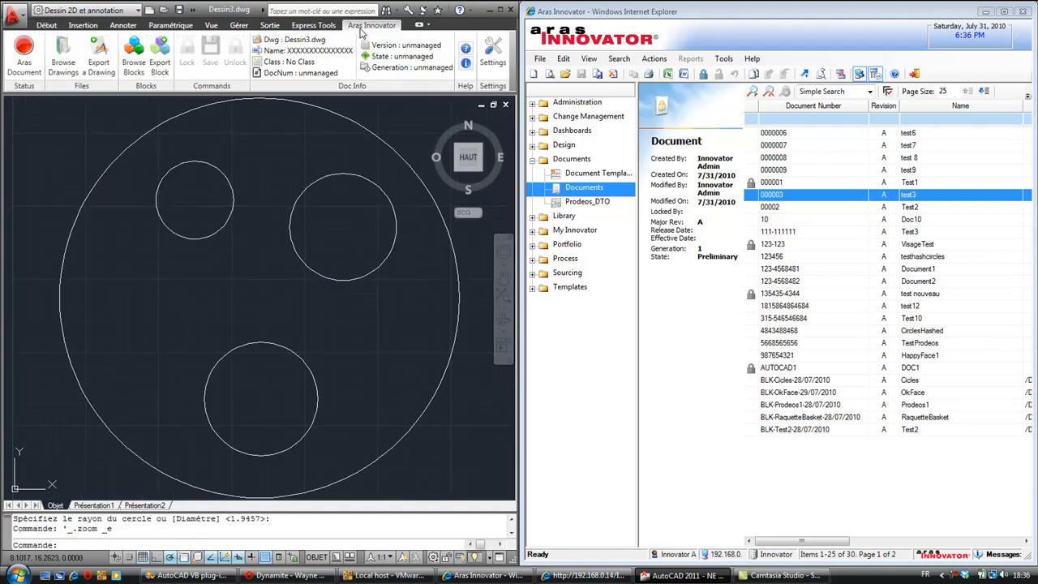
click(99, 57)
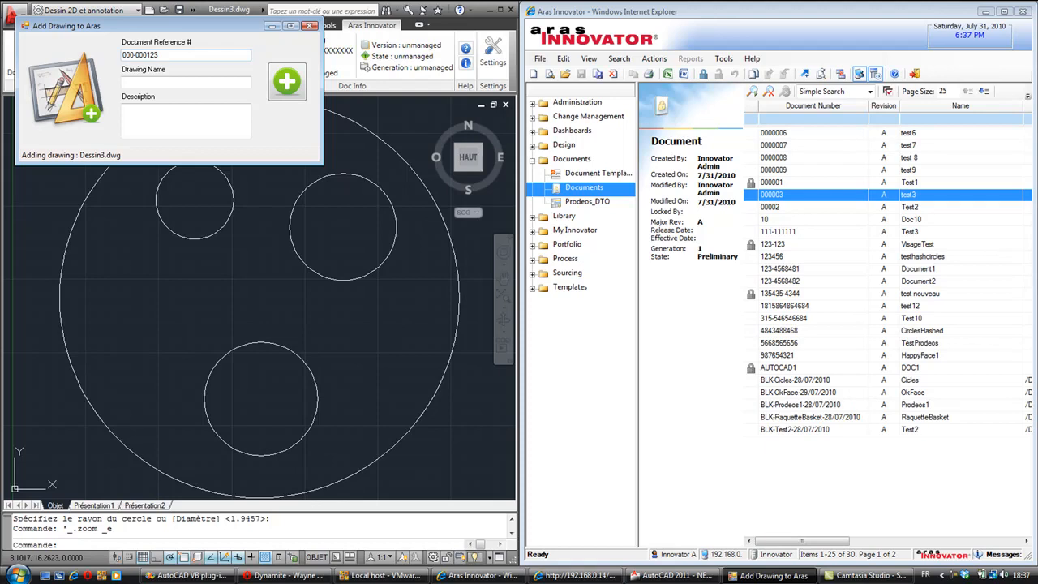
key(Tab)
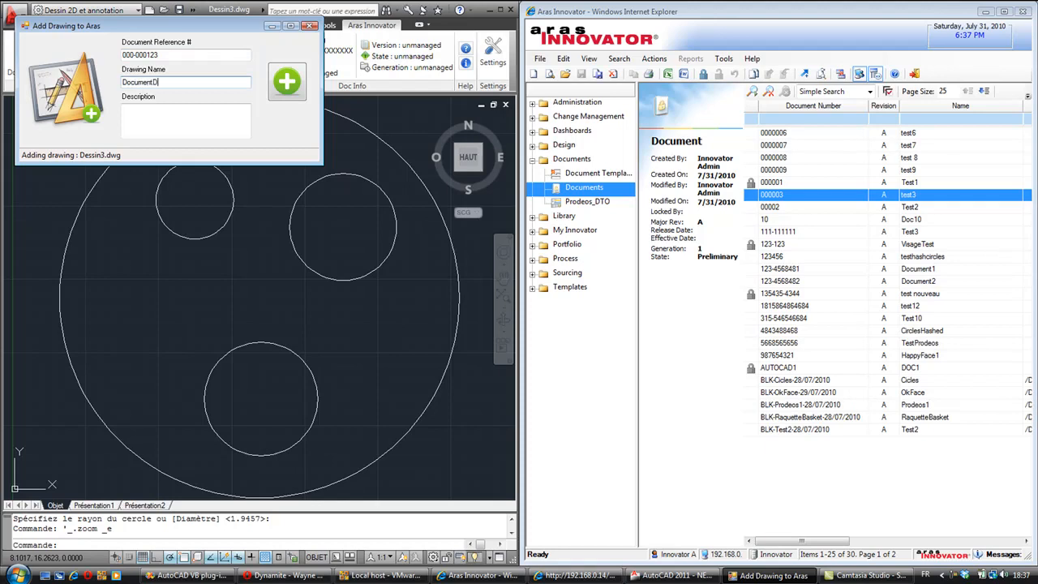
key(Tab)
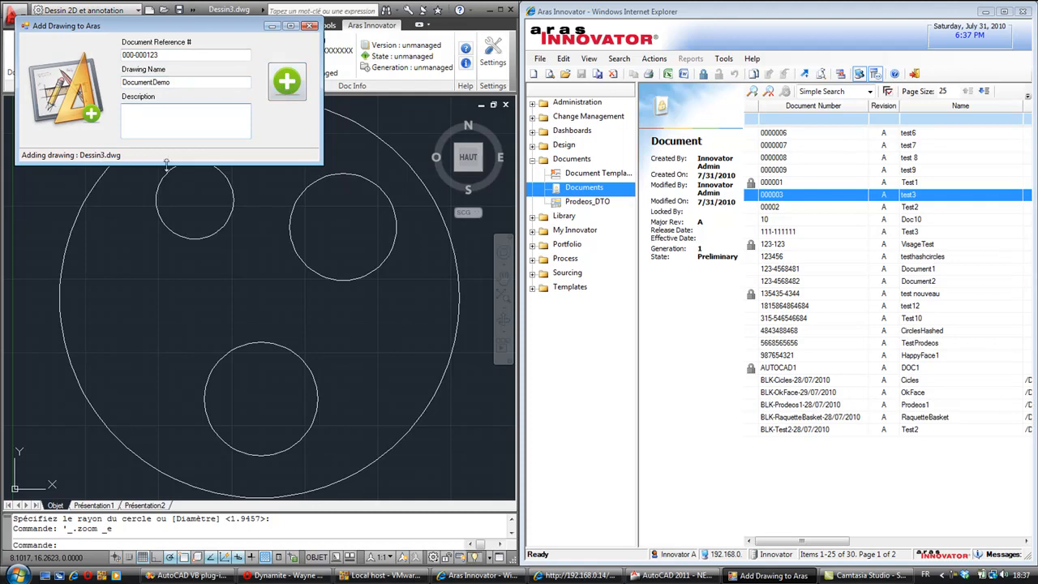
drag(202, 25, 235, 86)
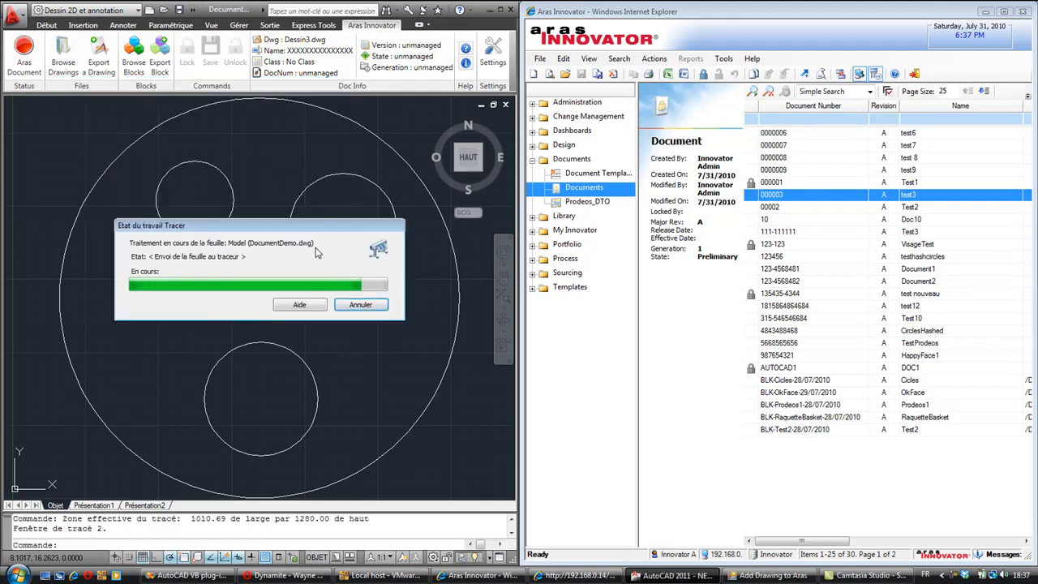
click(293, 313)
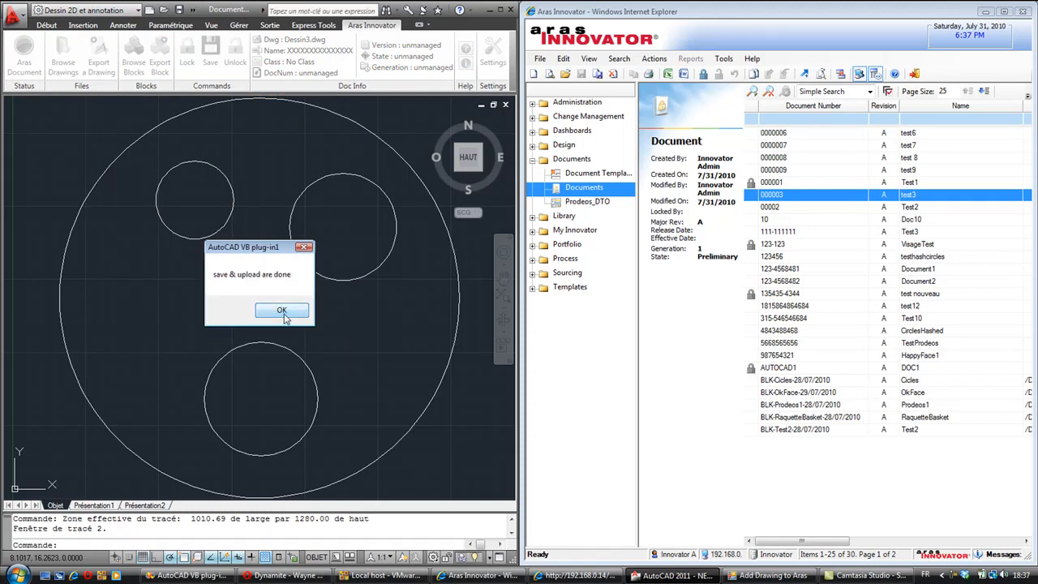
click(282, 313)
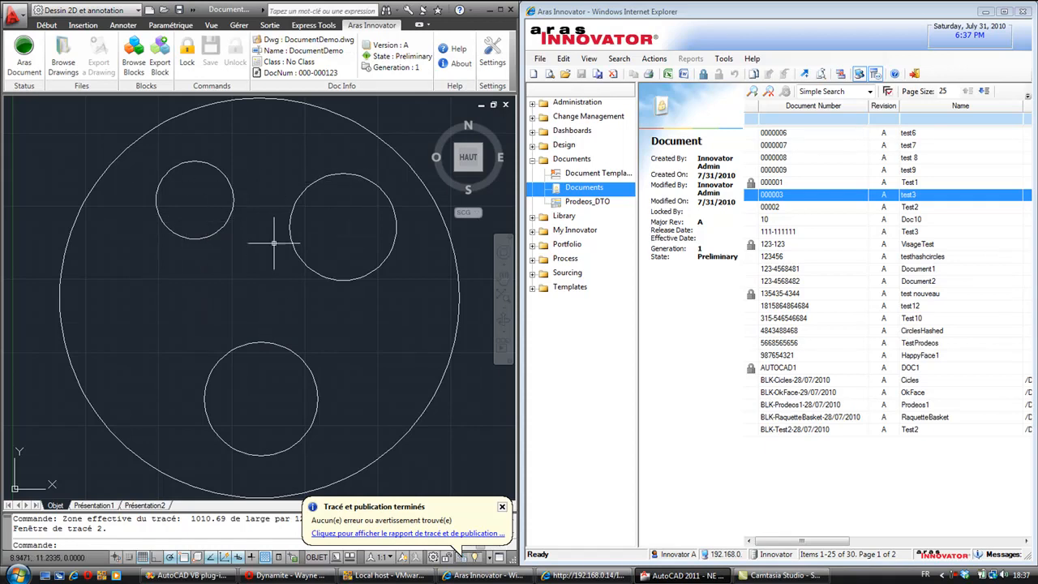
Switch to Aras Innovator, rerun the document search and select the DocumentDemo entry
middle_drag(279, 253, 289, 228)
scroll(209, 257, down, 3)
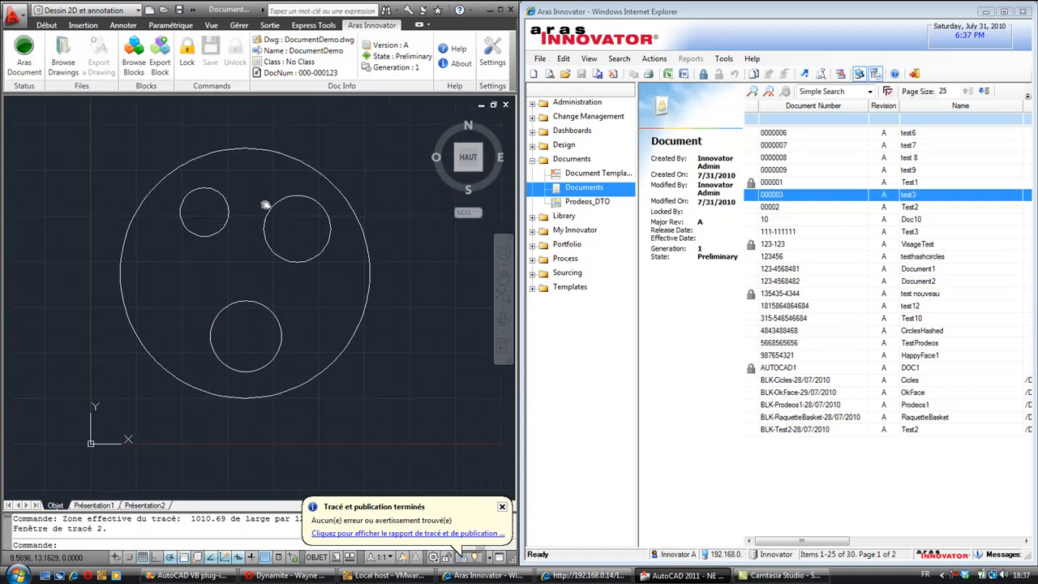
click(752, 92)
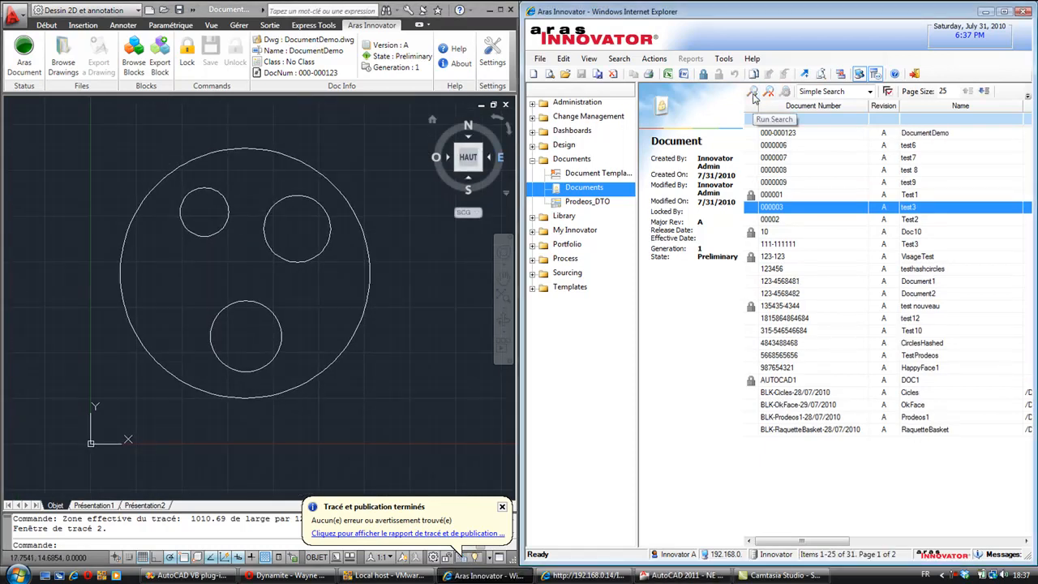
click(790, 135)
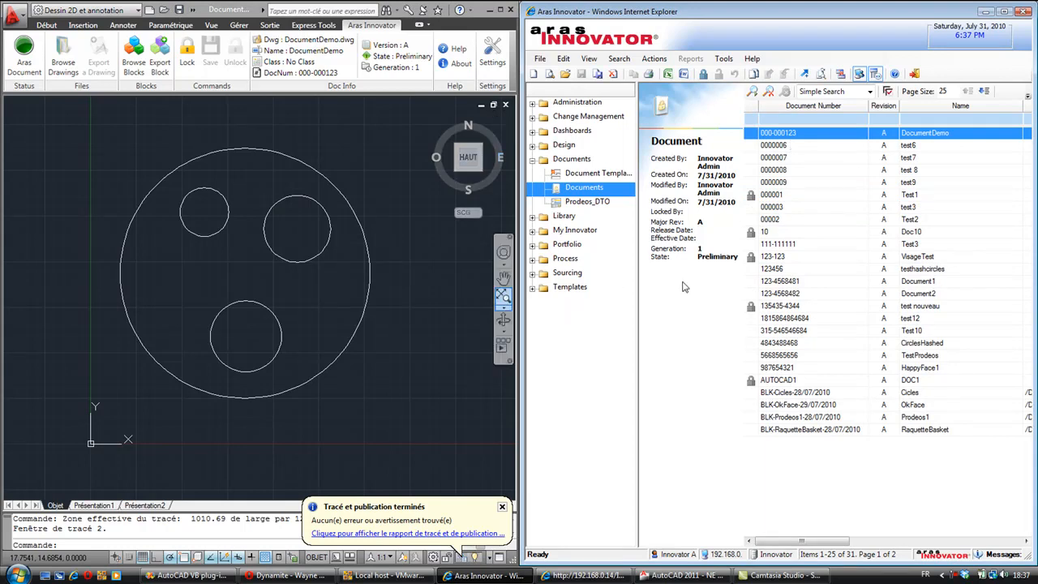
Collapse the Documents category, show My Desktop, and move the BLK-OkFace-29/07/2010 and 000-000123 document icons into its empty area
click(541, 160)
click(532, 160)
click(532, 188)
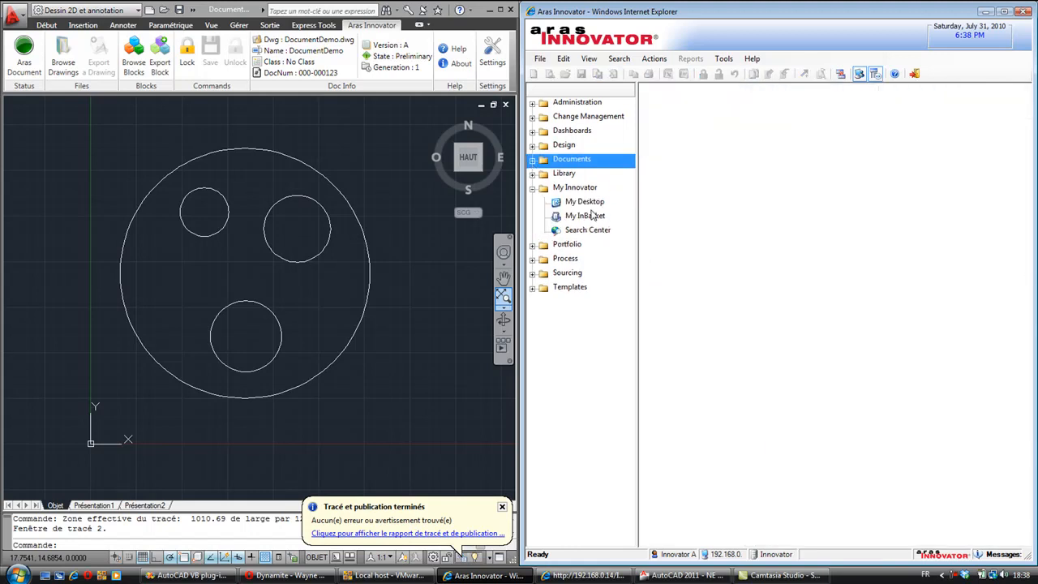
click(589, 202)
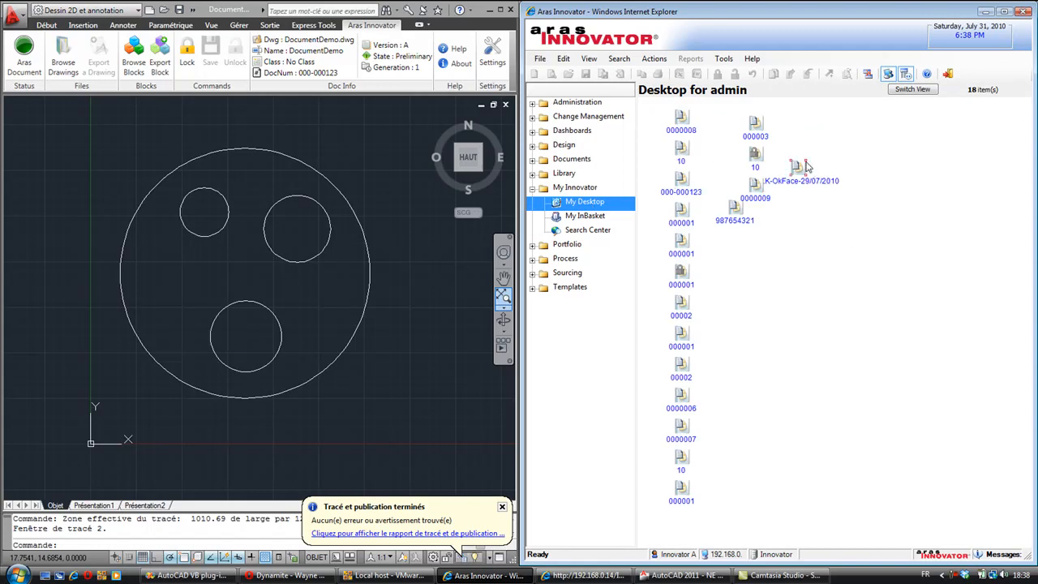
drag(804, 164, 886, 208)
drag(687, 193, 890, 337)
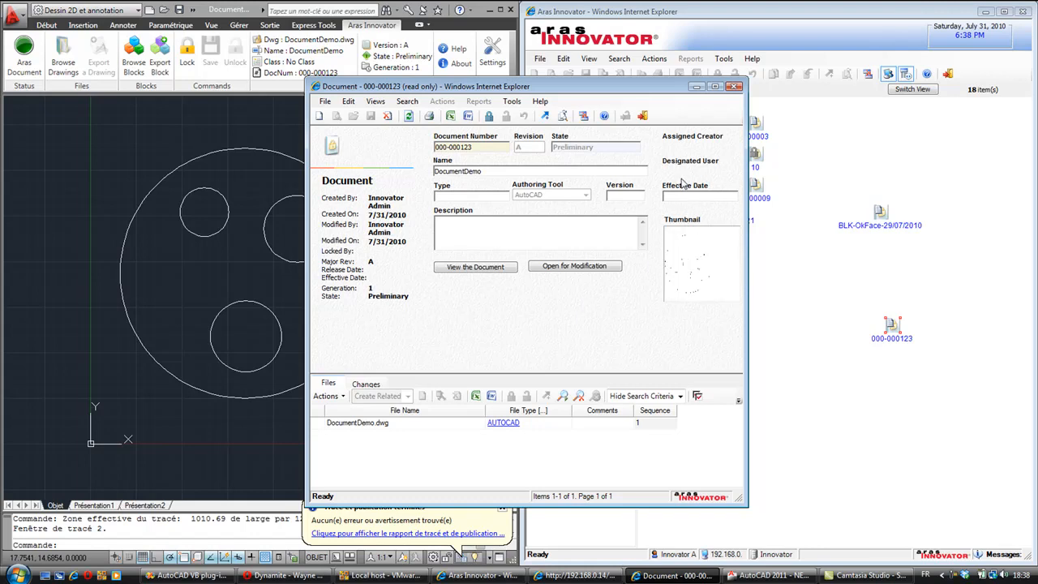
Close the 000-000123 document form and lock the DocumentDemo drawing for modification, keeping the local changes instead of downloading the server version
click(735, 86)
mouse_move(446, 295)
middle_down()
mouse_move(426, 296)
mouse_move(422, 281)
middle_up()
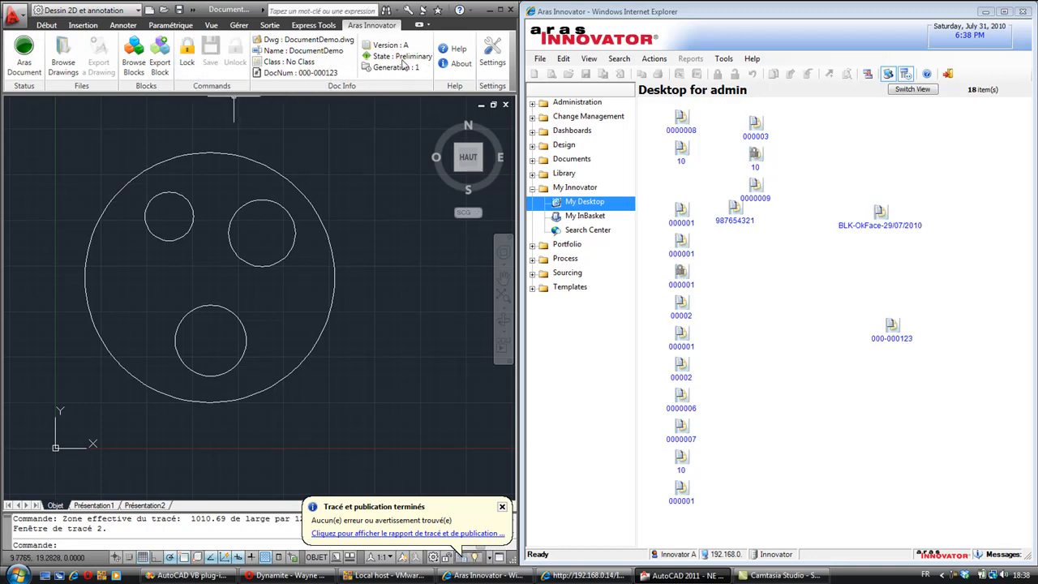
click(186, 54)
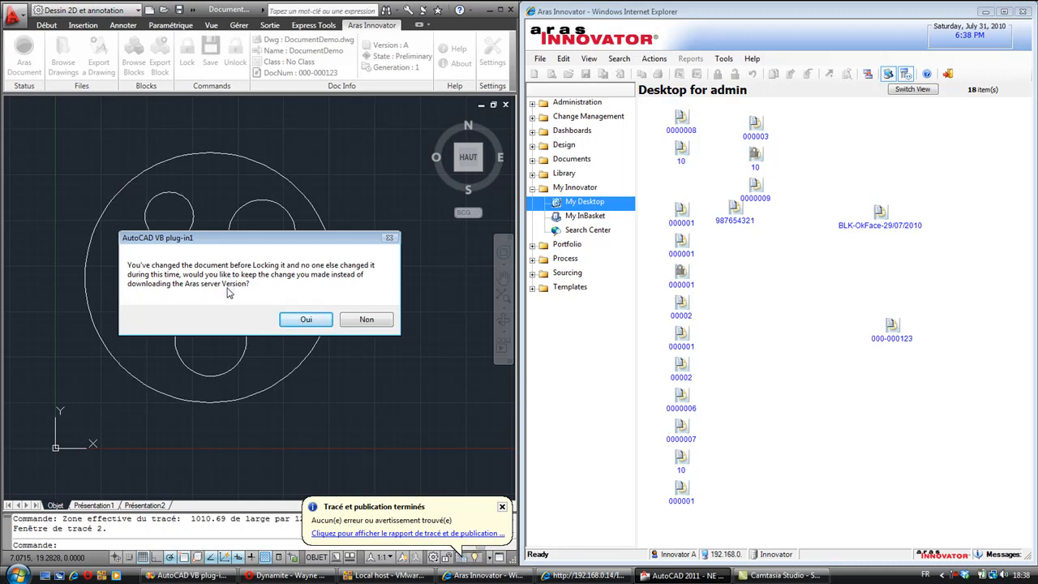
click(306, 319)
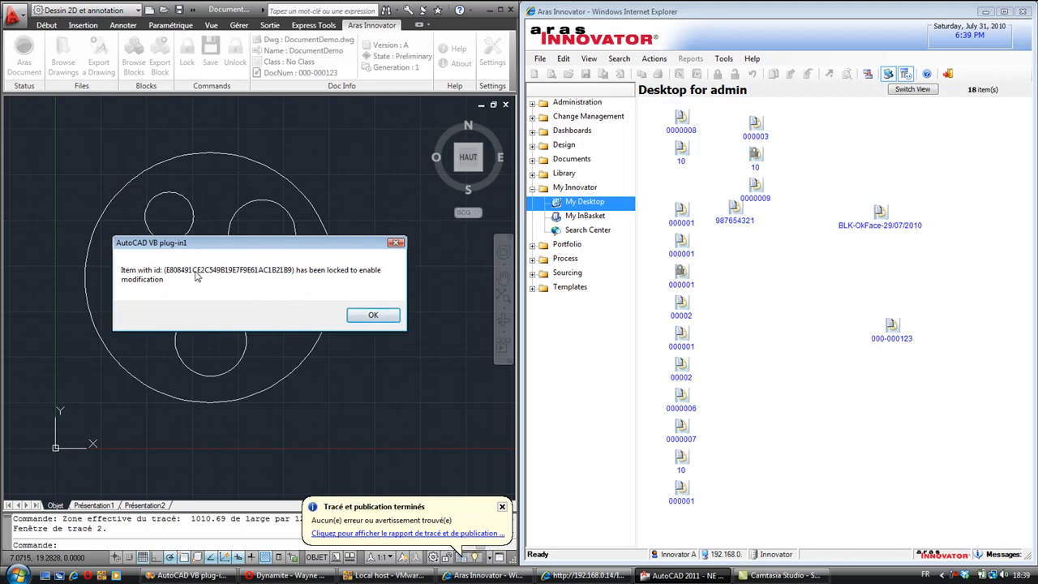
click(373, 316)
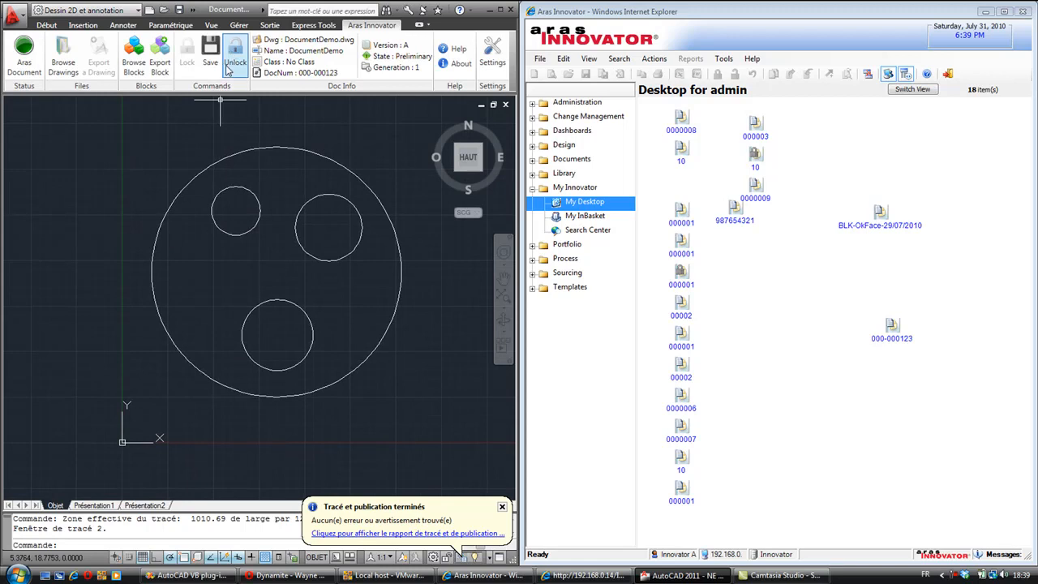
Draw a small upright rectangle between the three small circles, near the centre of the large circle
click(46, 26)
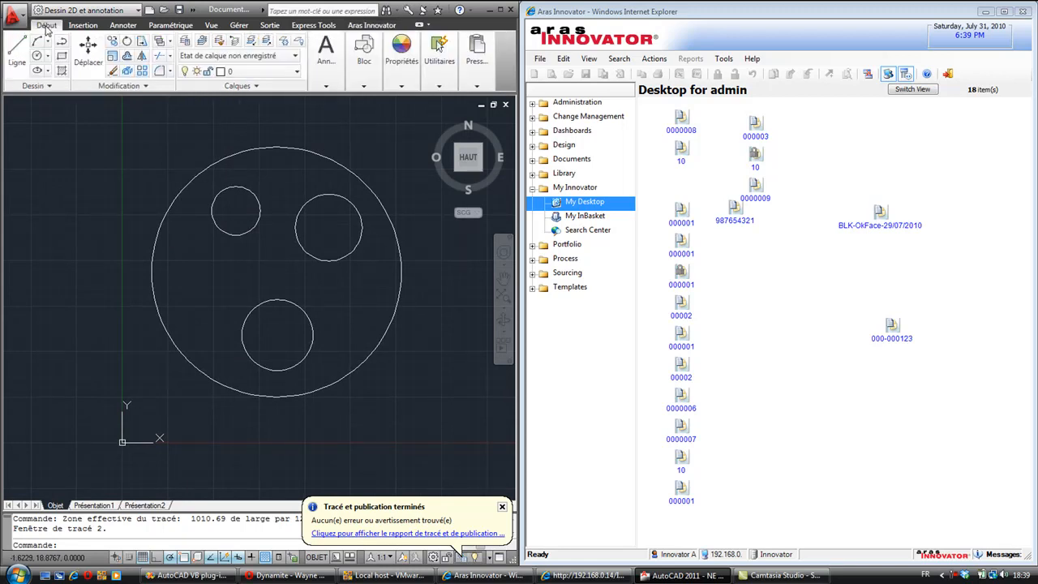
click(61, 56)
click(272, 253)
click(289, 288)
middle_drag(239, 175, 194, 198)
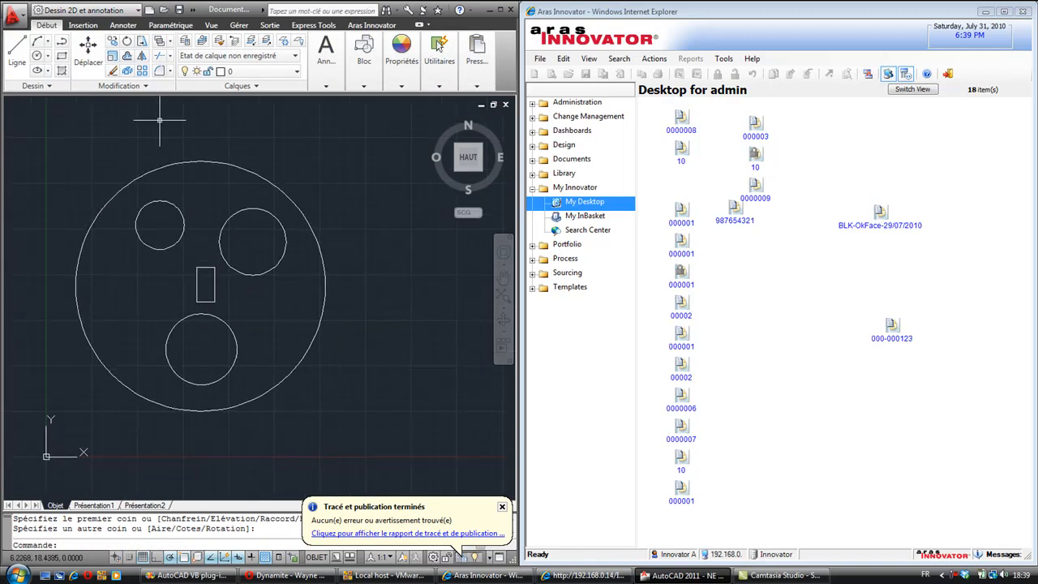
Unlock the DocumentDemo drawing in Aras, saving this version before unlocking
click(373, 25)
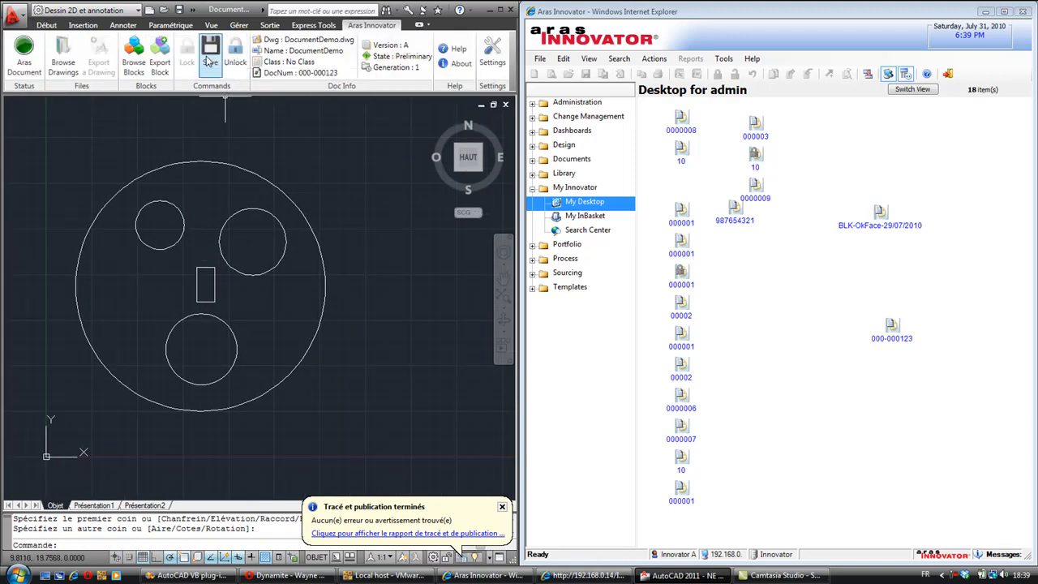
click(236, 59)
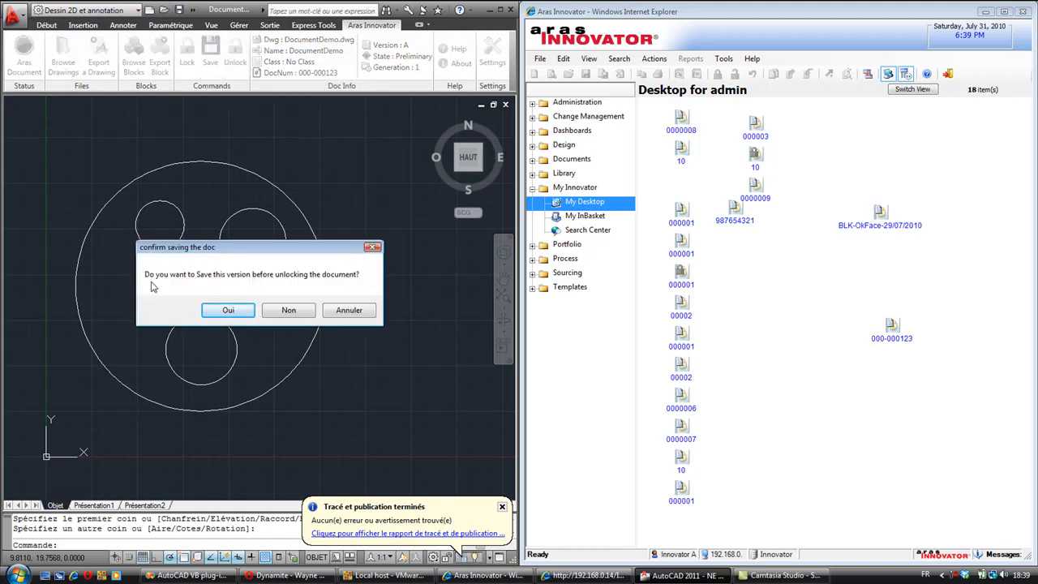
click(229, 311)
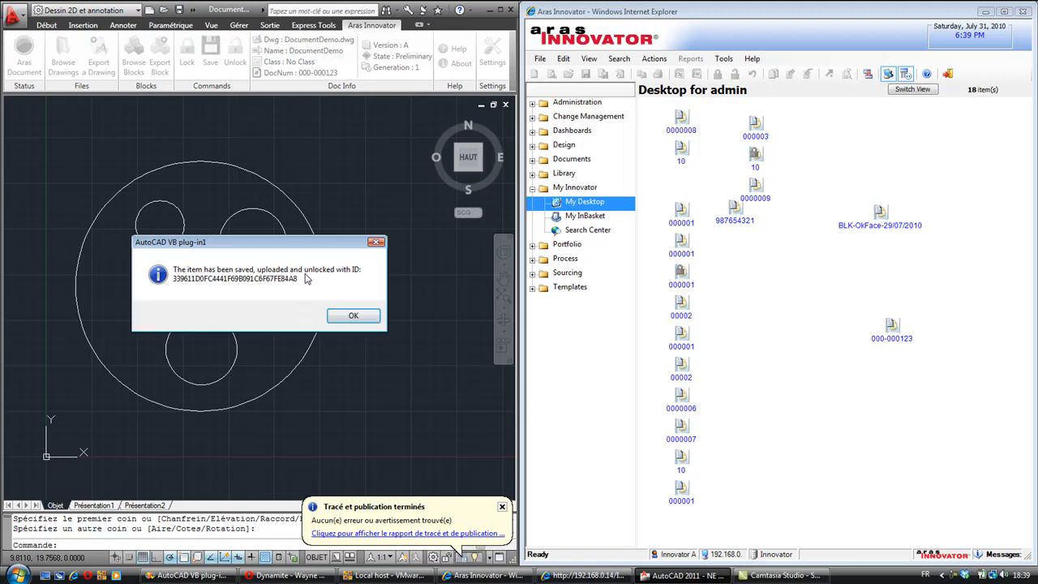
click(357, 320)
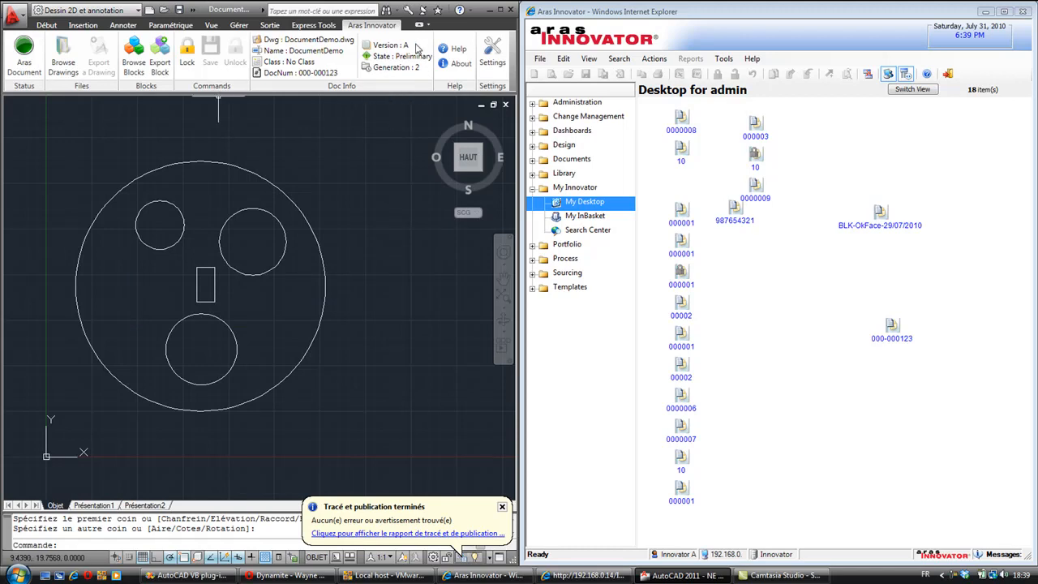
Start a new blank drawing, close DocumentDemo.dwg, and continue in Dessin2.dwg with its window maximized
mouse_move(278, 164)
middle_down()
mouse_move(299, 157)
mouse_move(235, 187)
mouse_move(272, 207)
middle_up()
scroll(299, 155, down, 2)
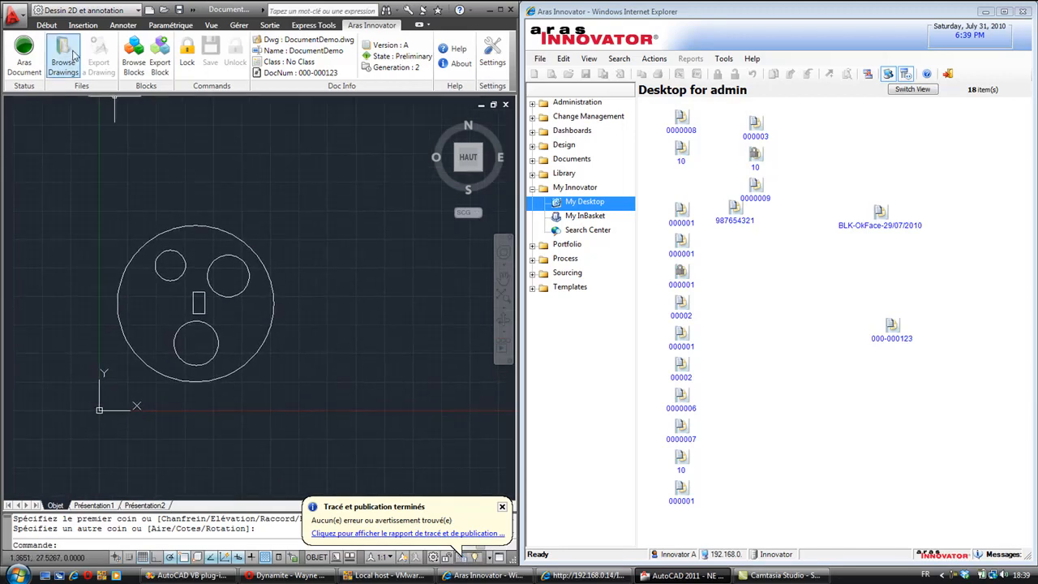
click(150, 10)
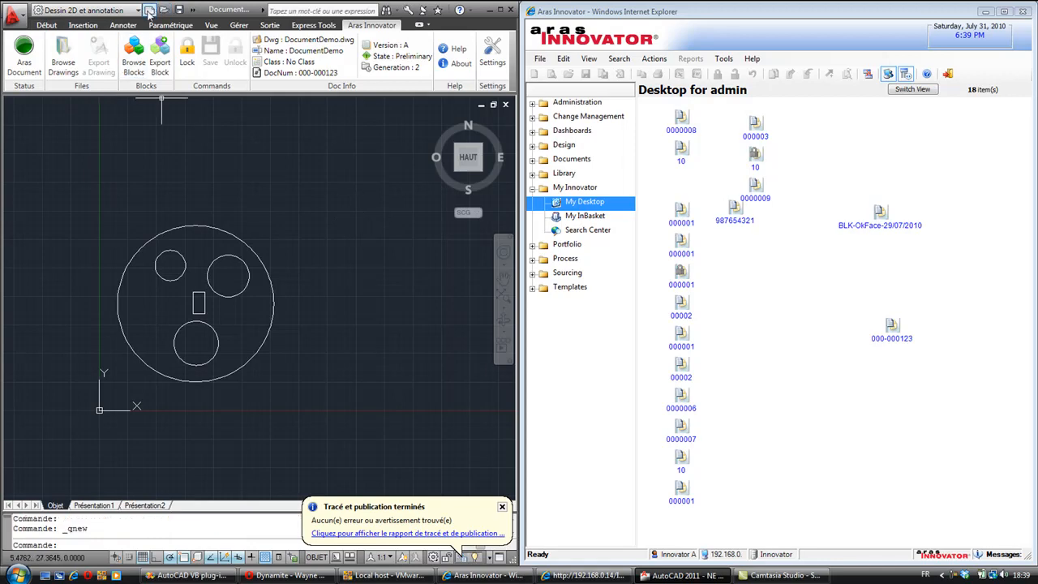
click(189, 201)
click(445, 143)
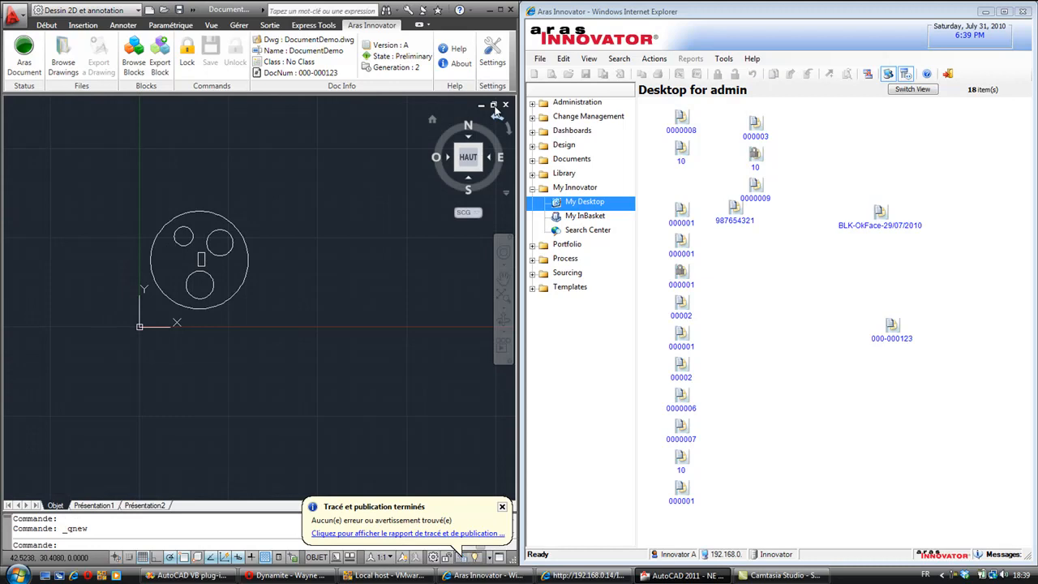
click(493, 106)
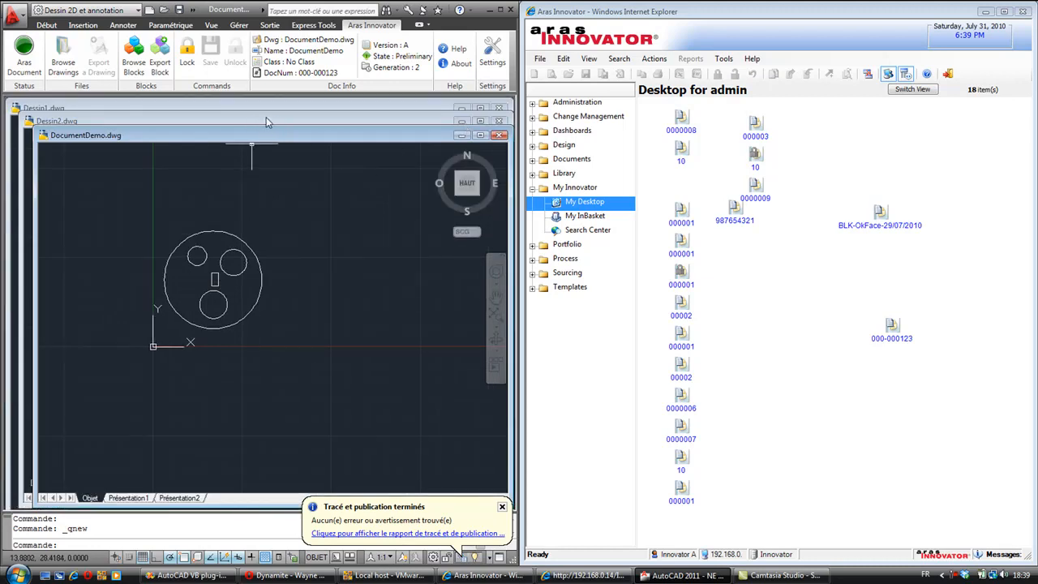
click(500, 134)
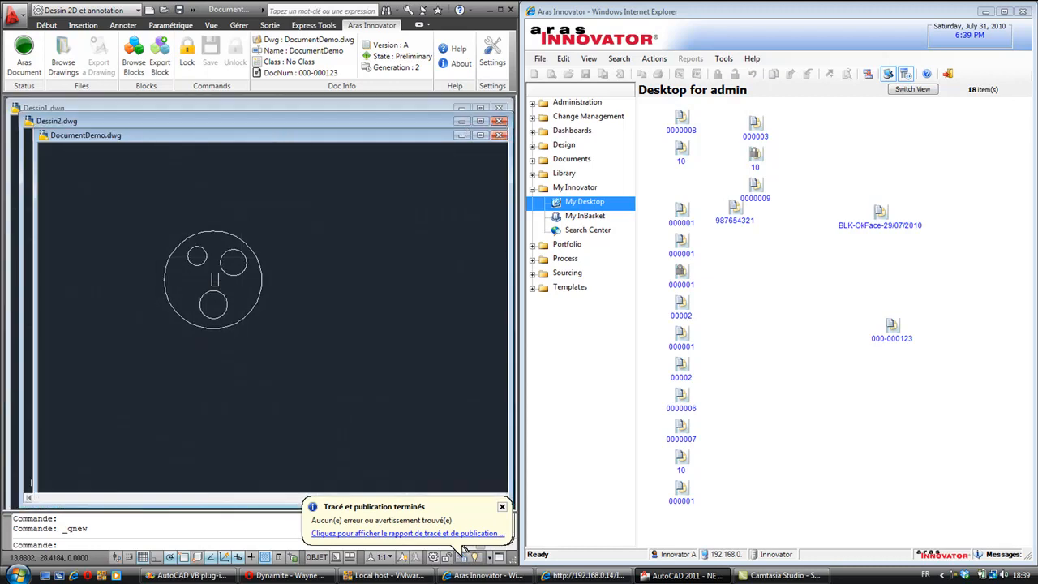
double_click(248, 121)
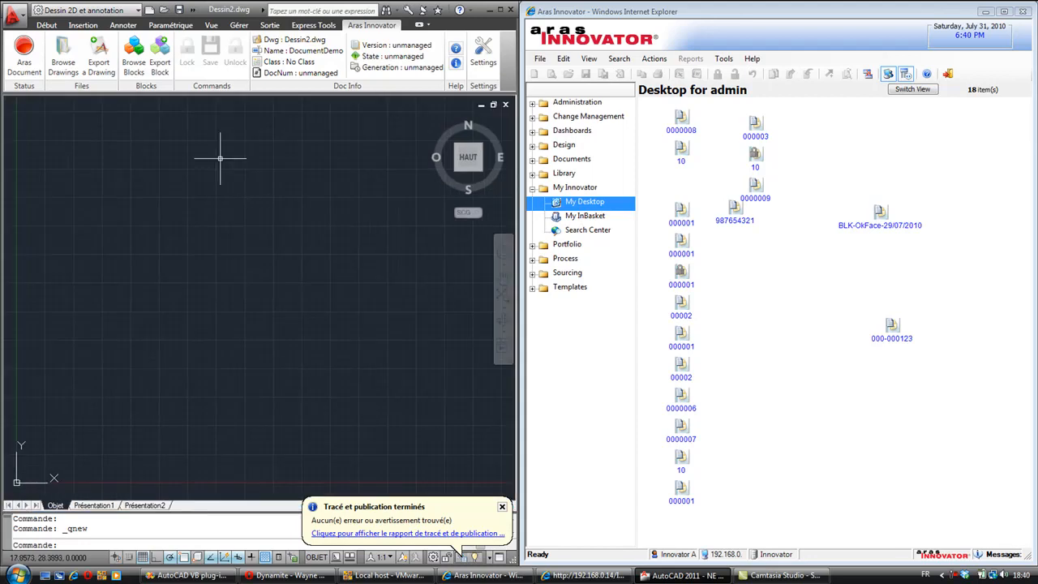
Draw a wide horizontal rectangle in the lower part of the empty drawing
click(50, 27)
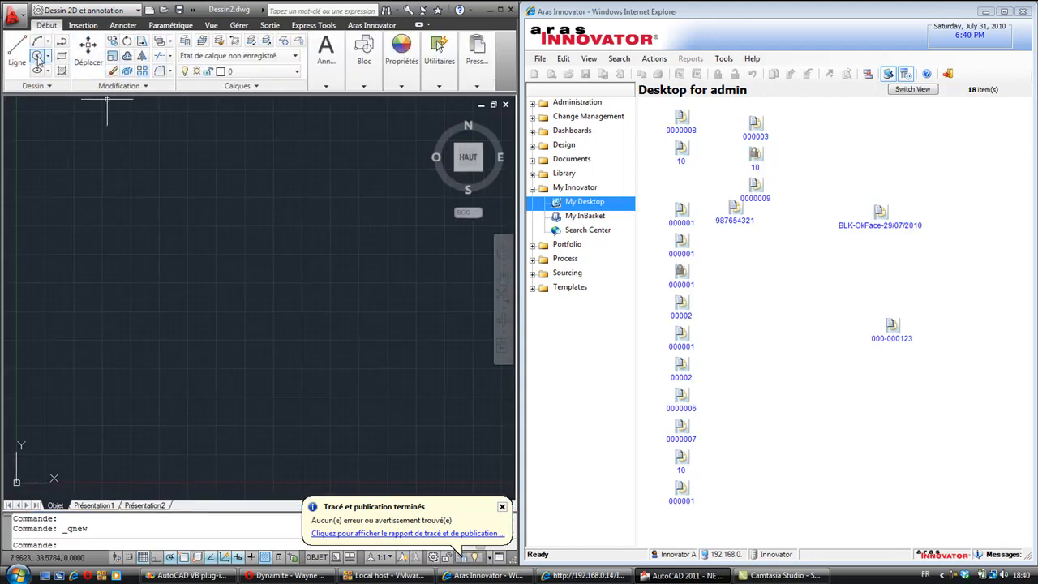
click(61, 55)
click(104, 355)
click(366, 426)
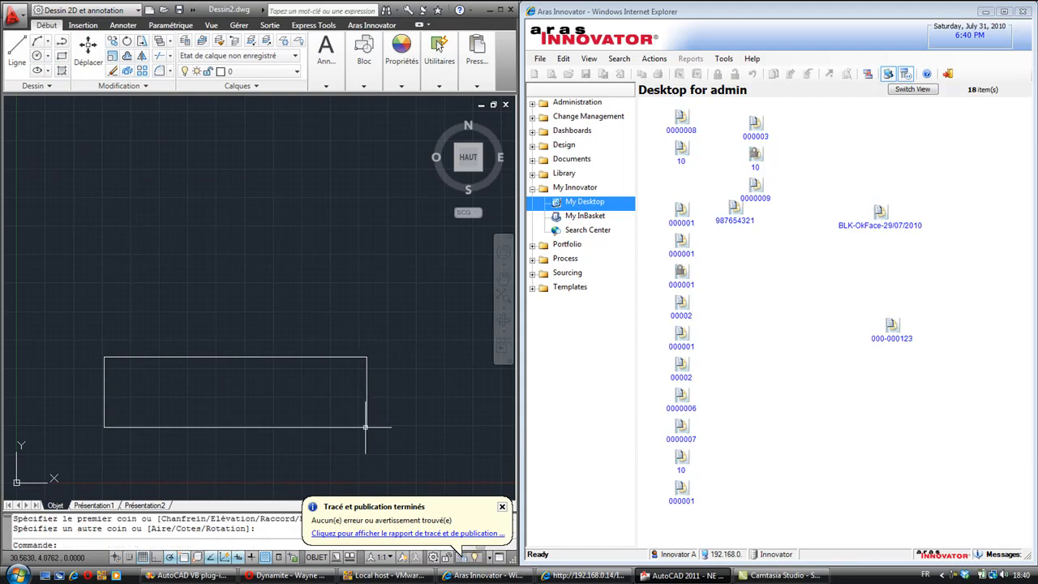
Place the single-line text "Prodeos" horizontally inside the rectangle, with a height of about 3.84
click(326, 81)
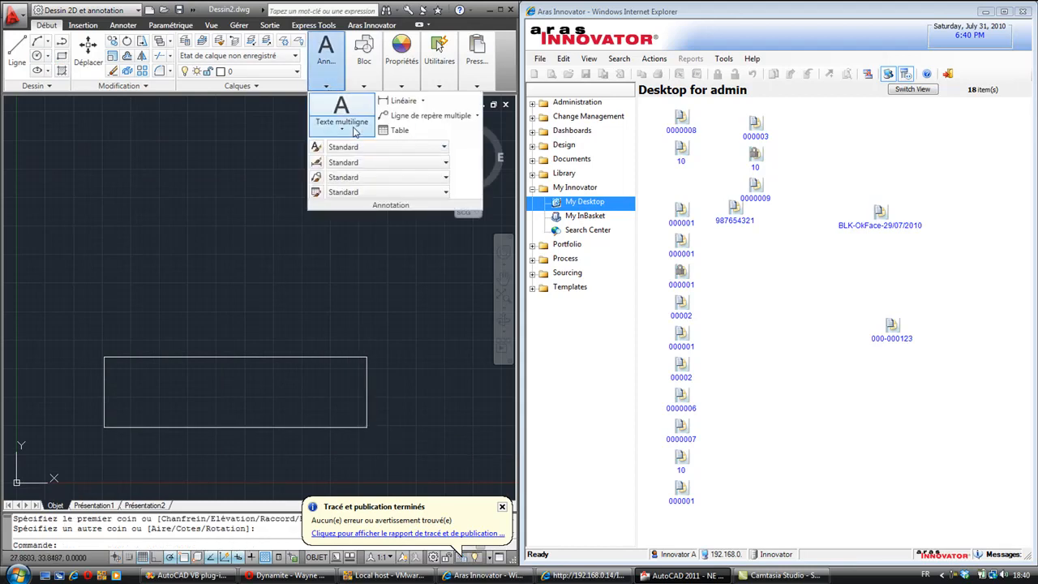
click(343, 126)
click(359, 175)
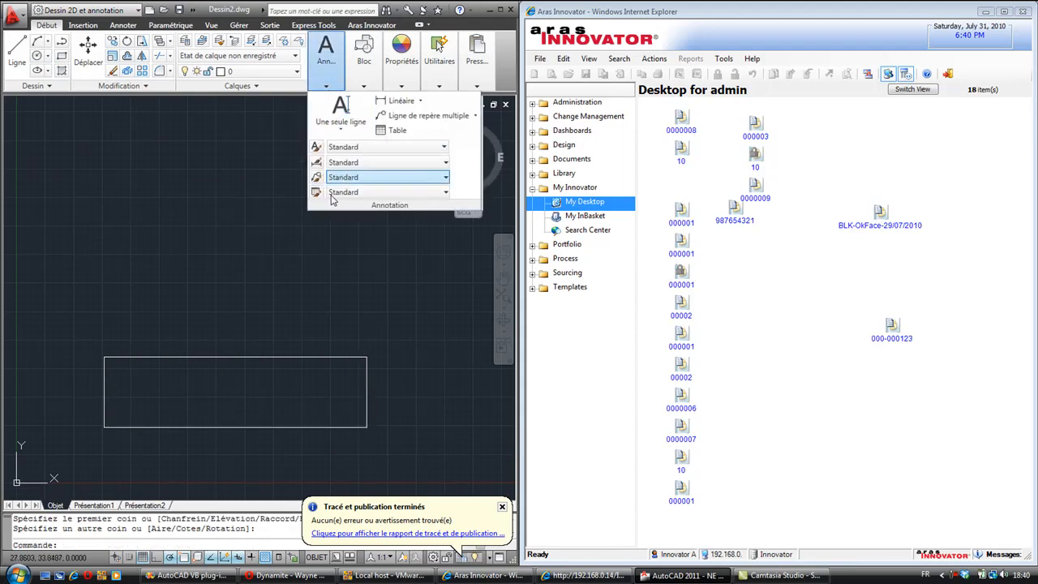
click(116, 409)
click(116, 367)
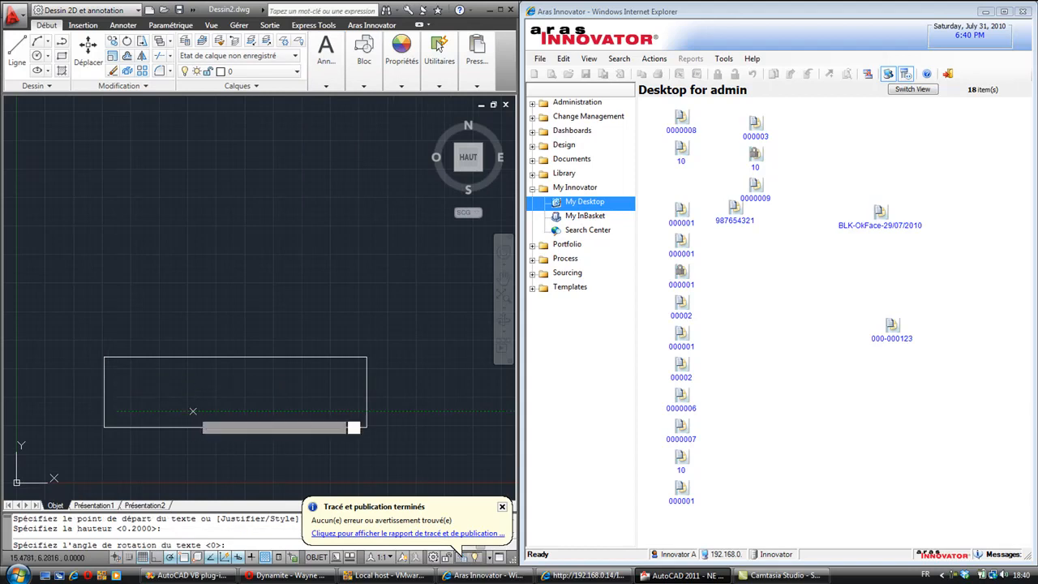
key(Return)
text(Prodeos)
click(109, 290)
key(Return)
Define a block named BlocProdeos from the rectangle and its Prodeos text, keeping the default base point of 0,0,0
click(88, 344)
click(397, 452)
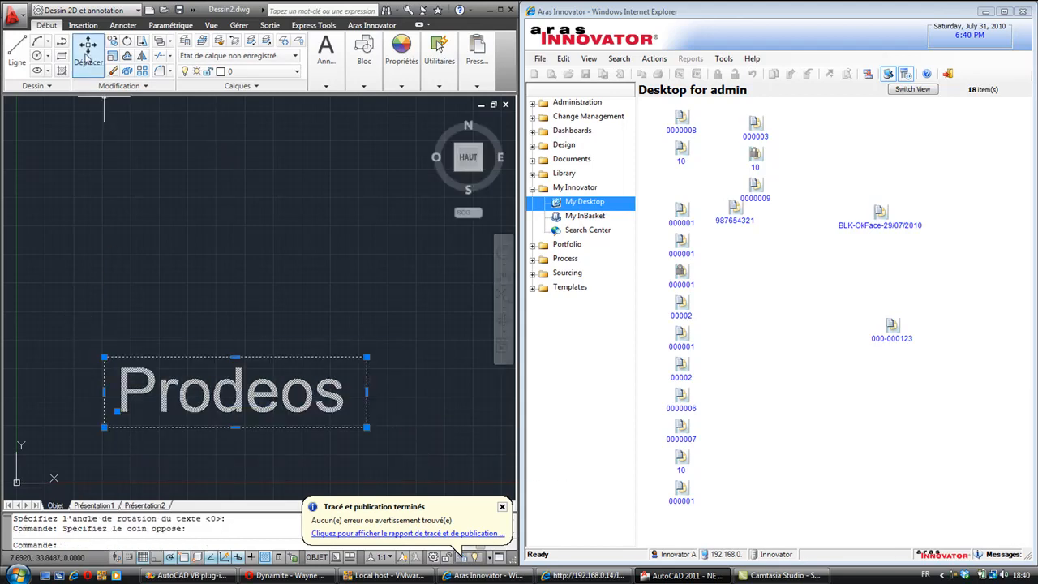
click(350, 87)
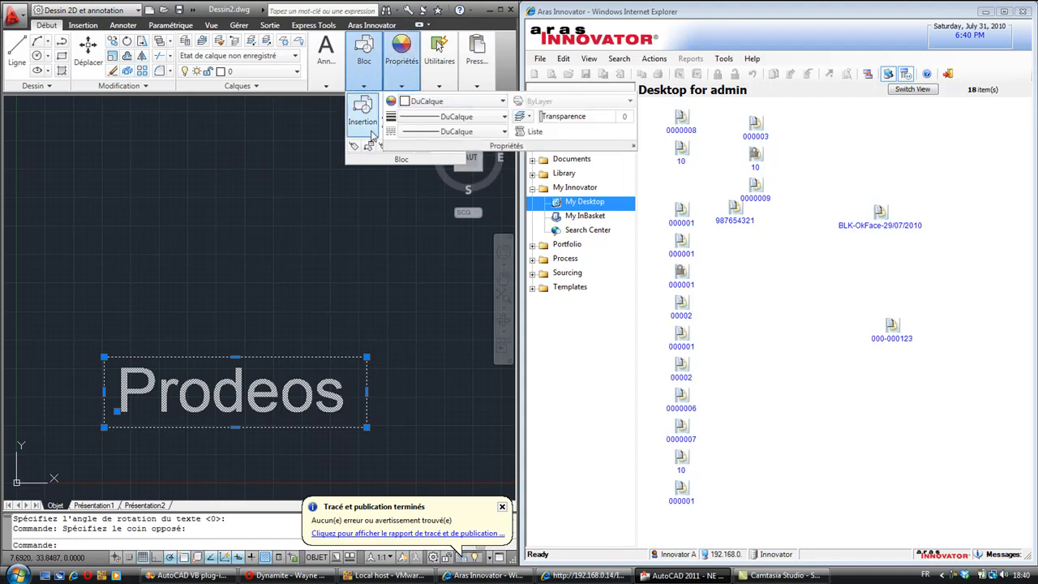
click(404, 100)
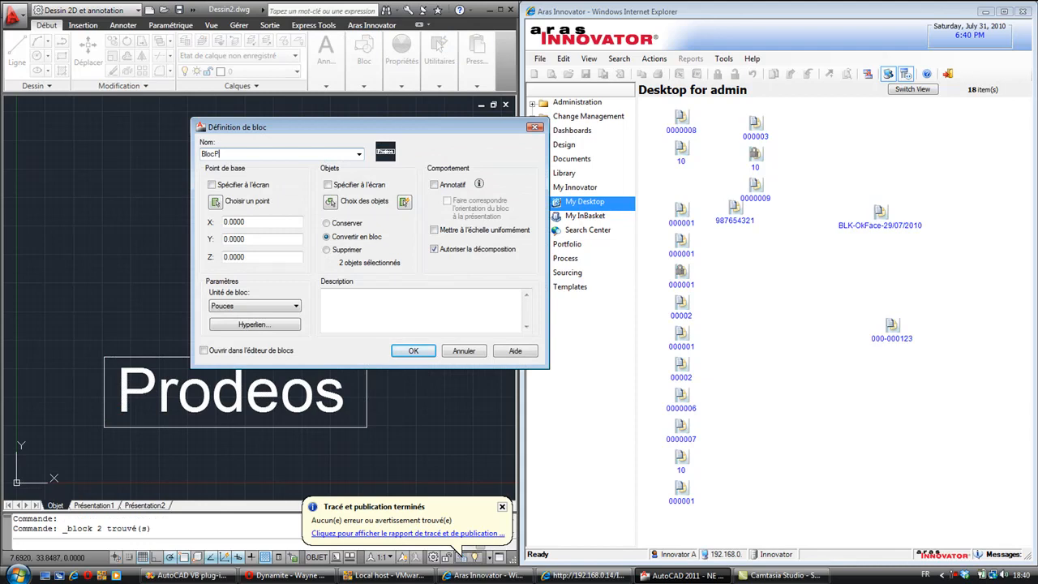
click(413, 351)
middle_drag(240, 254, 248, 227)
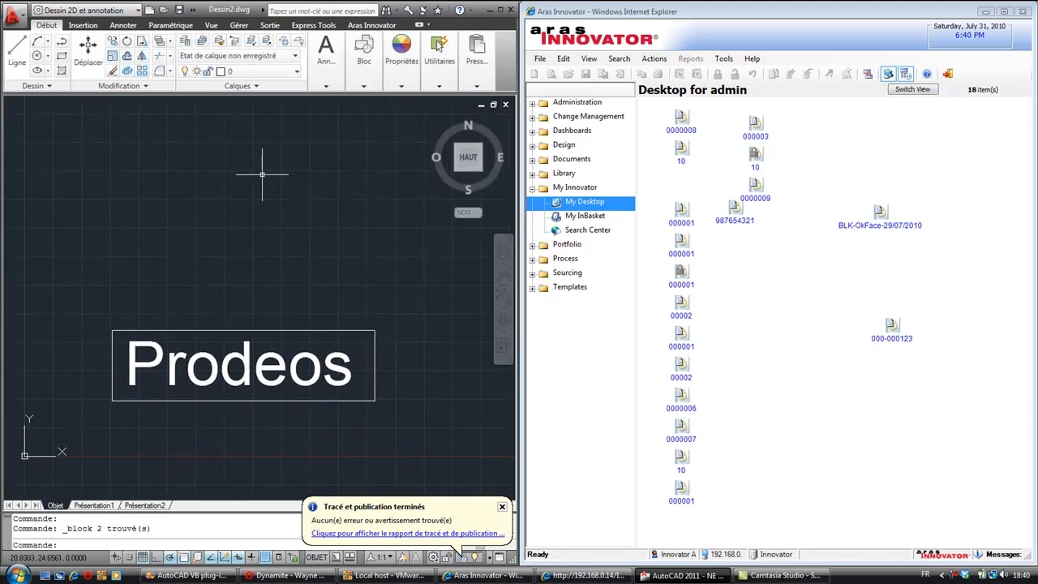
click(280, 235)
click(360, 24)
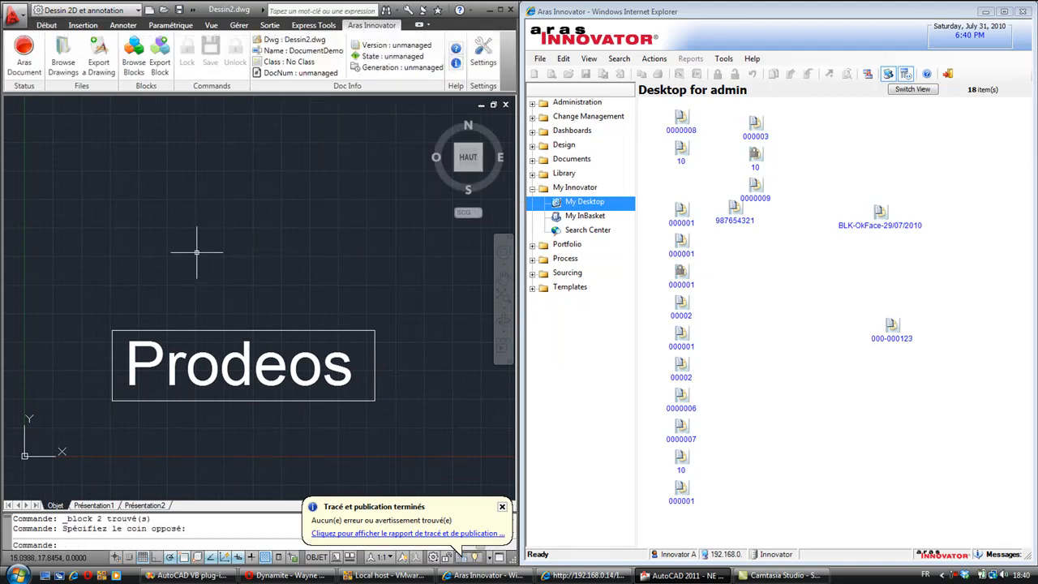
click(161, 69)
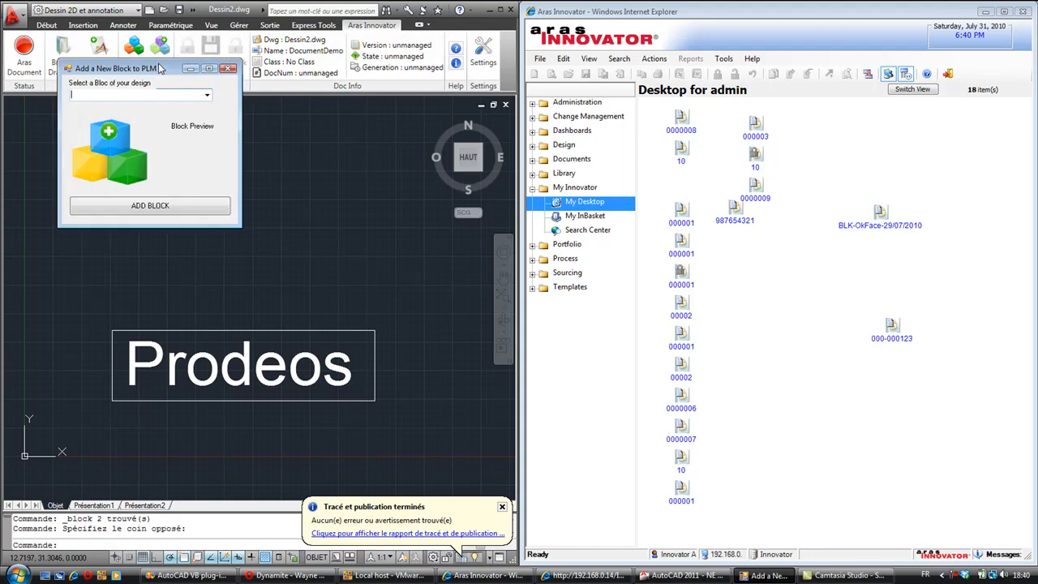
click(206, 95)
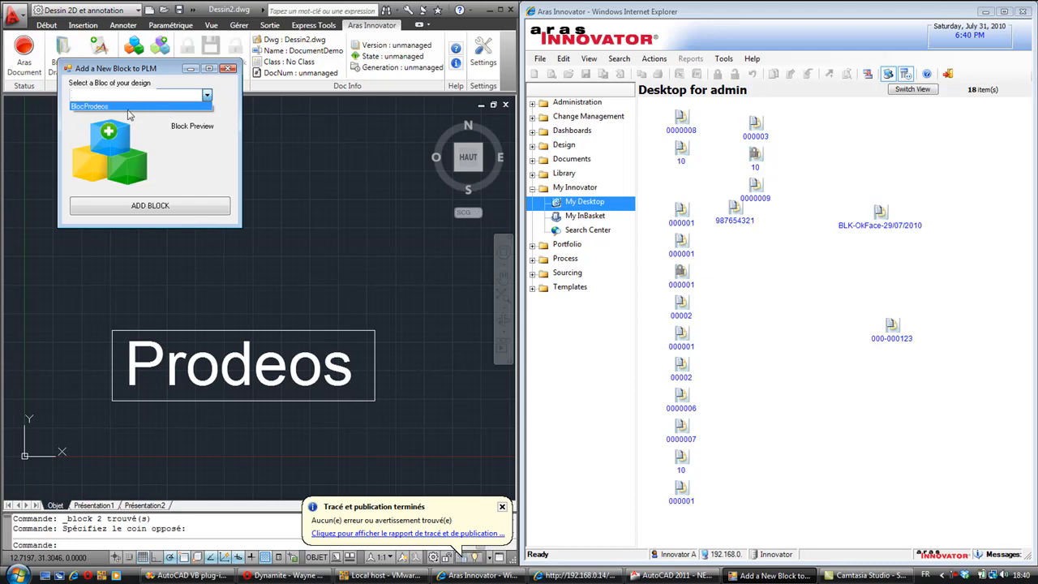
click(230, 68)
click(229, 68)
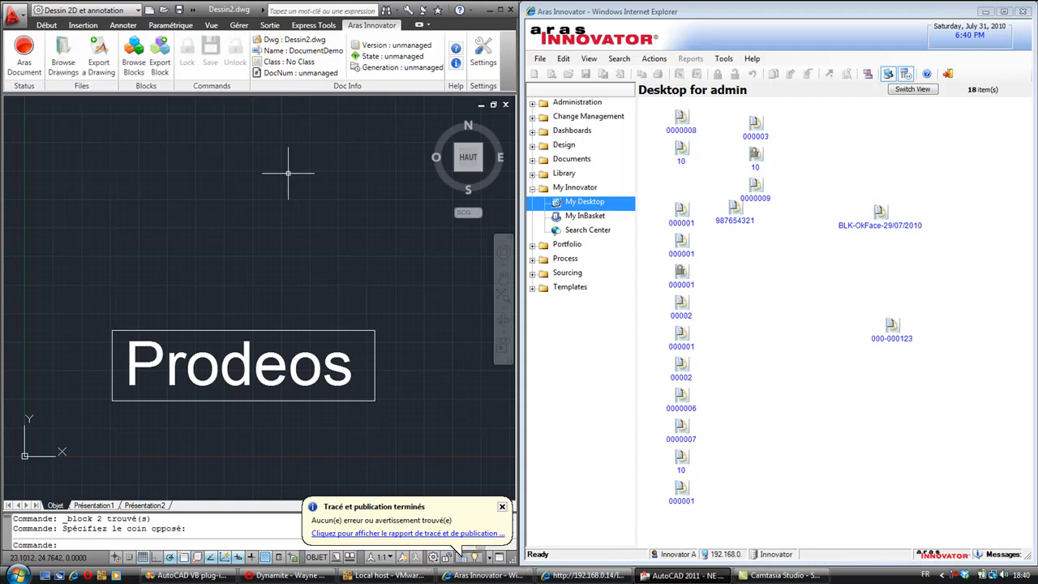
Draw two circles above the Prodeos block, the first with a radius of about 2.87 and the second slightly smaller beside it
click(45, 26)
click(37, 55)
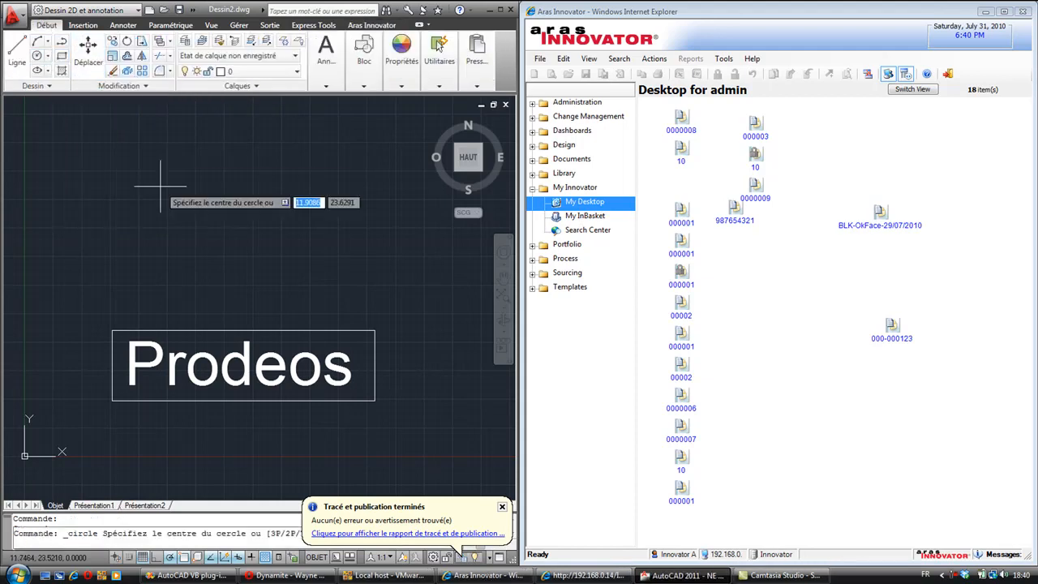
click(154, 213)
click(184, 198)
click(38, 57)
click(356, 219)
click(375, 201)
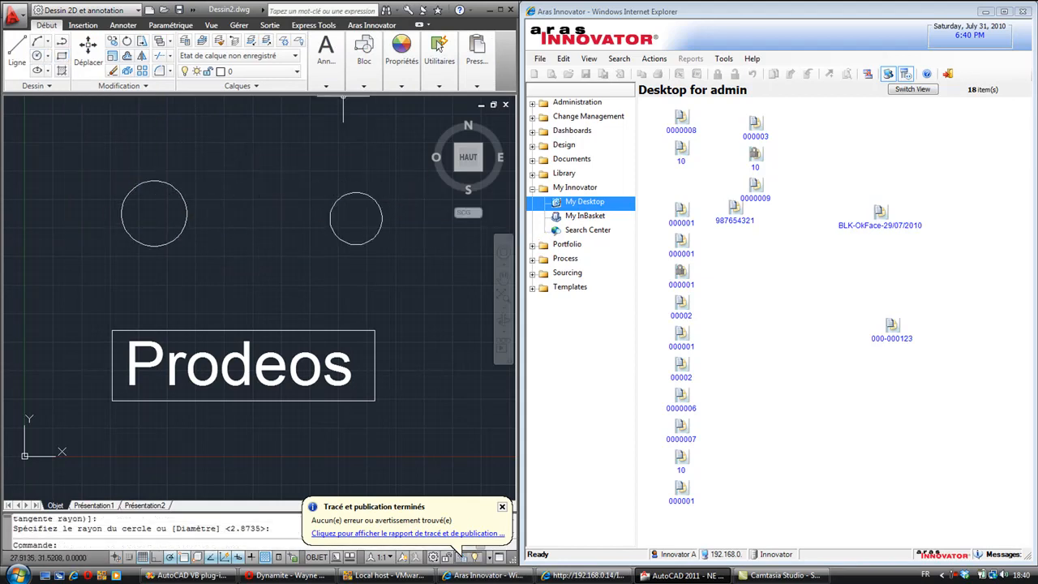
Place the single-line text "Prdeos" across the two circles, tilted slightly downward from the first circle toward the second
mouse_move(313, 64)
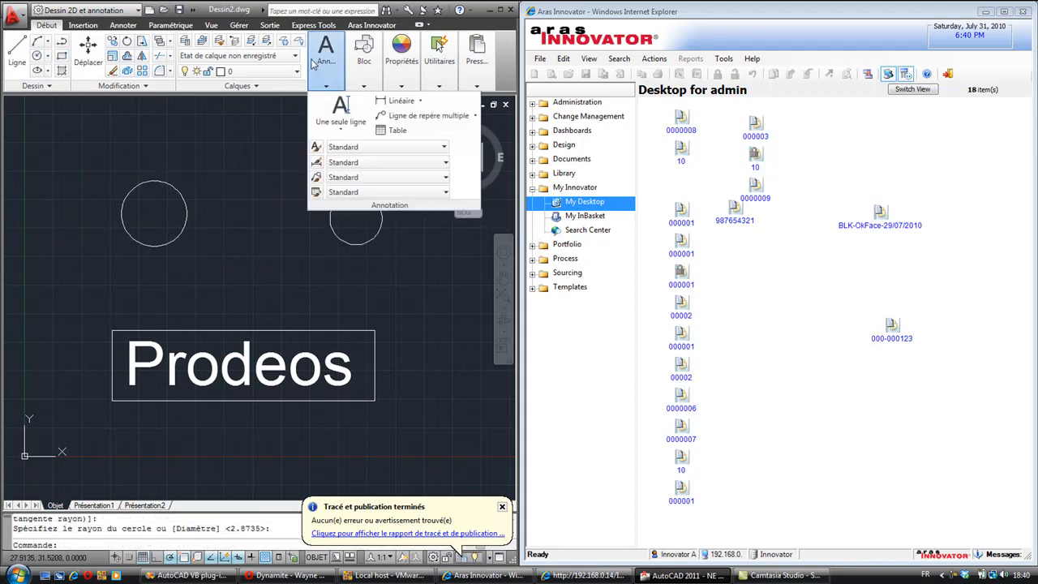
click(339, 110)
click(154, 213)
click(162, 161)
click(354, 223)
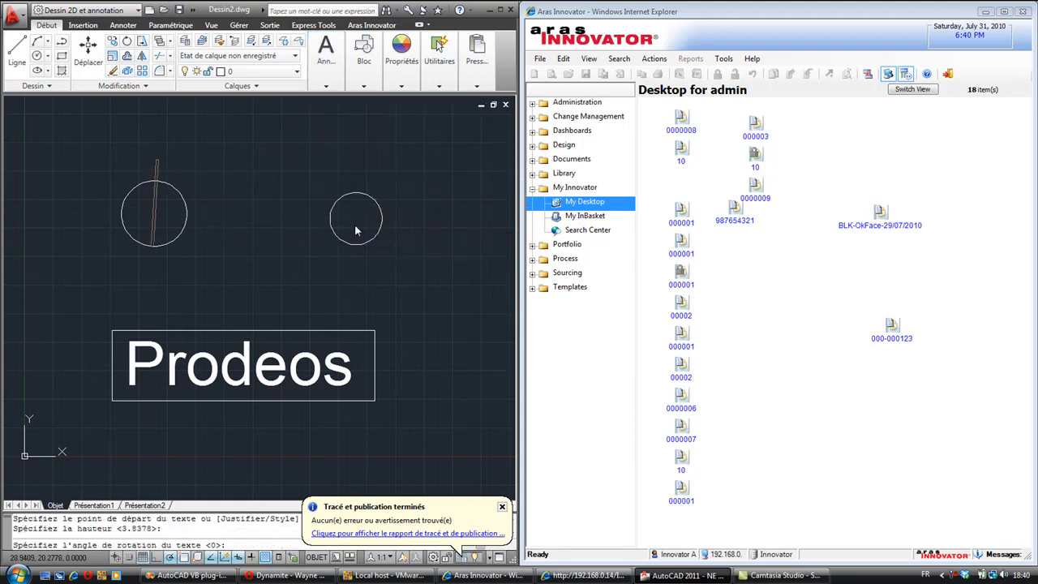
text(Prodeos)
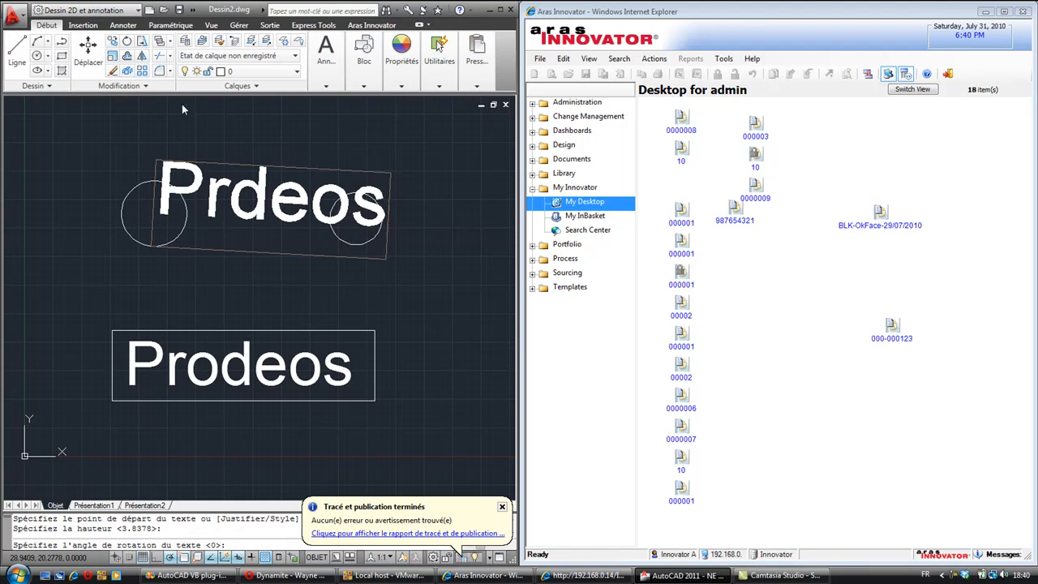
middle_drag(312, 141, 261, 168)
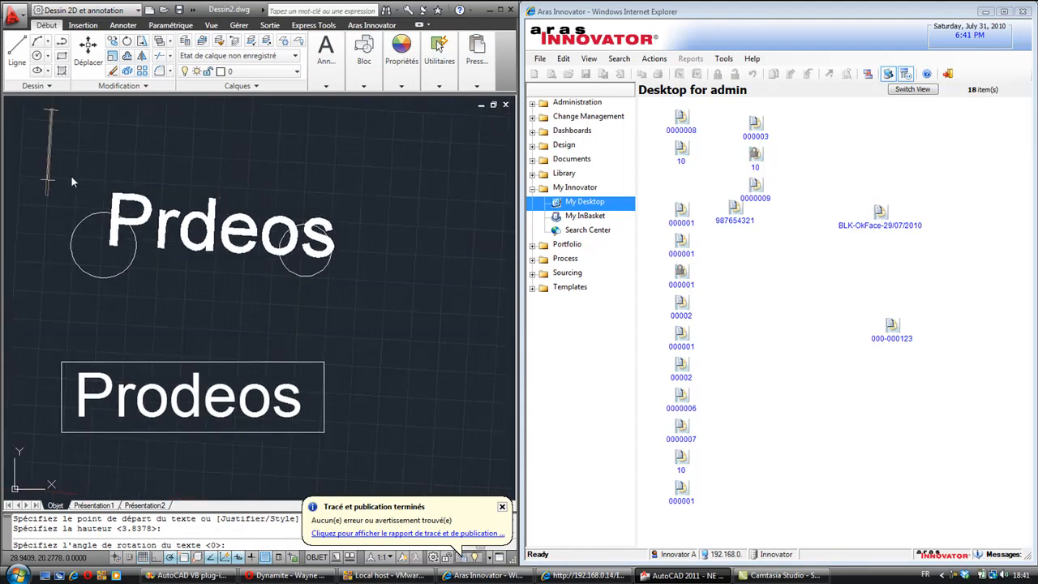
key(Return)
key(Return)
Define a block named RouesProdeos from the two circles and their overlapping text, keeping the default base point of 0,0,0
click(44, 165)
click(411, 328)
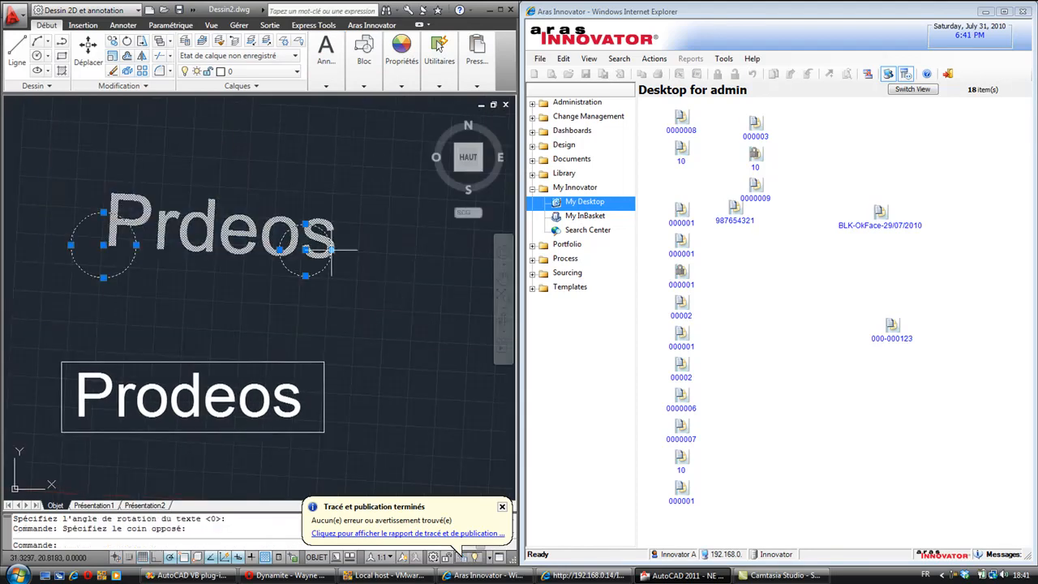
click(364, 61)
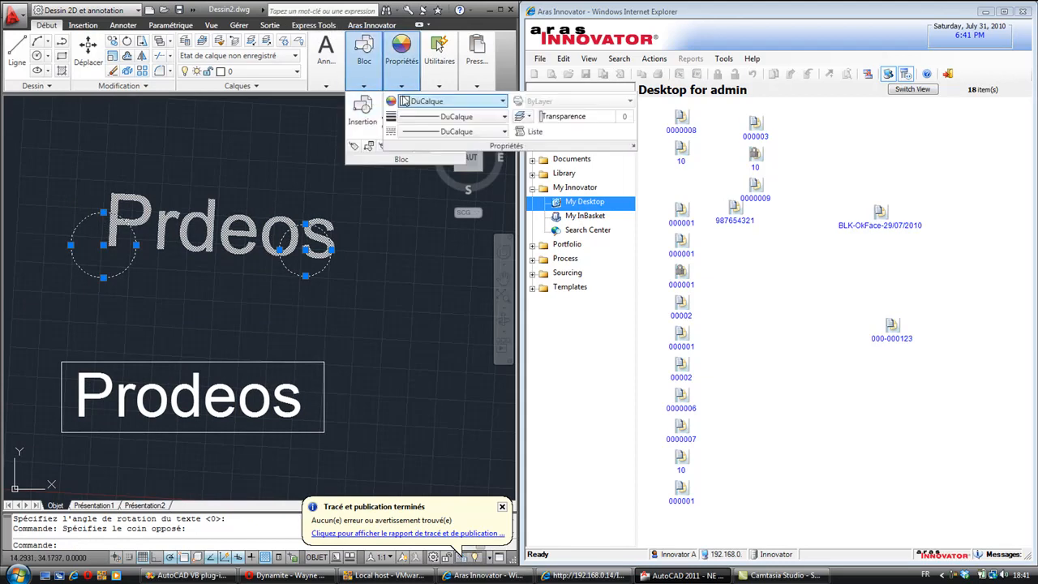
mouse_move(364, 88)
click(387, 100)
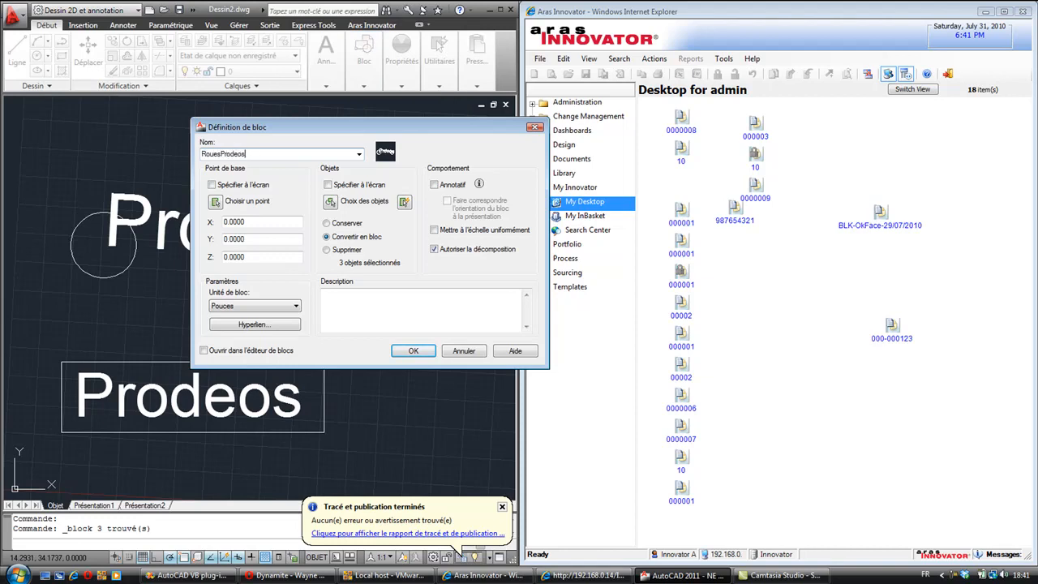
click(415, 358)
Export the BlocProdeos block from the drawing to Aras Innovator and close the export dialog
middle_drag(193, 294, 257, 273)
click(371, 25)
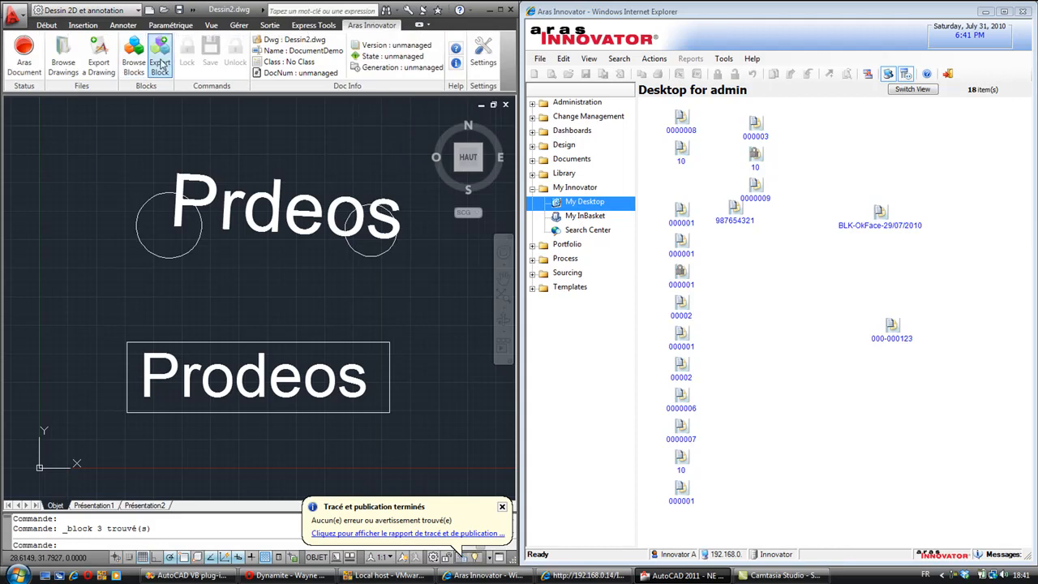
click(159, 57)
click(221, 109)
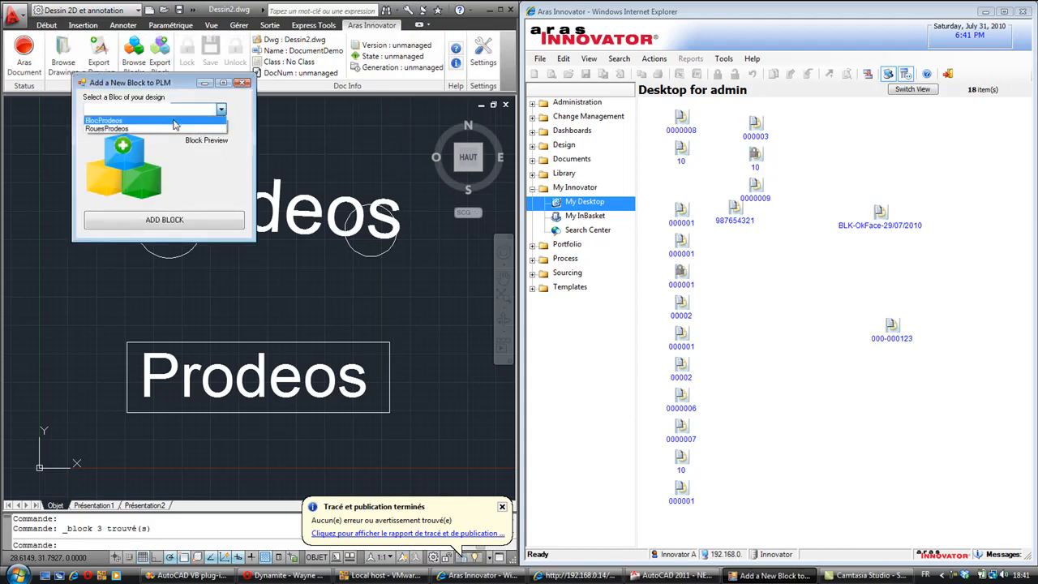
click(191, 120)
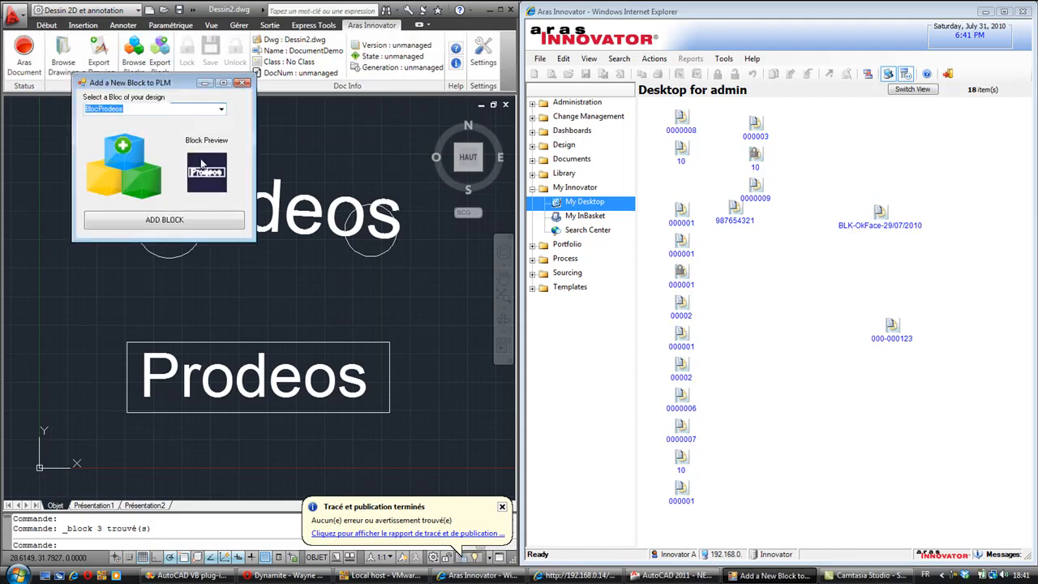
click(173, 223)
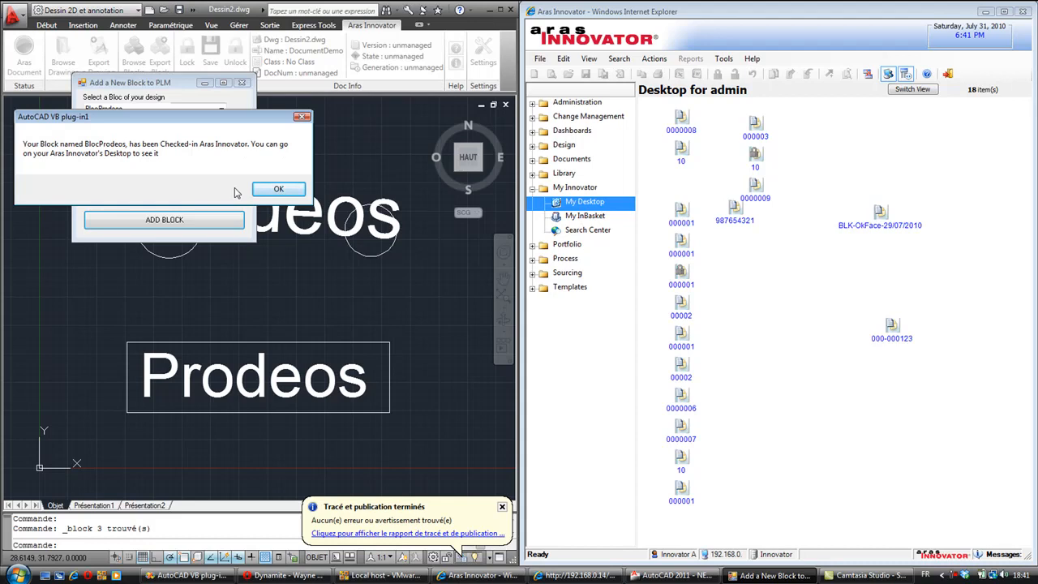
click(278, 188)
click(242, 83)
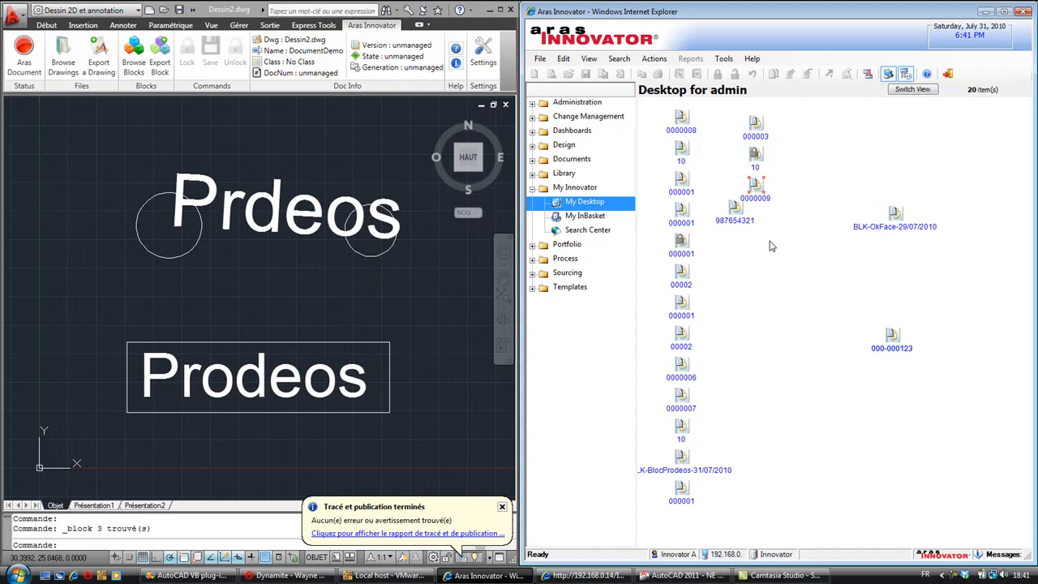
Switch to Aras Innovator, move the BLK-BlocProdeos-31/07/2010 document to a free area of the desktop and view its record
click(855, 409)
drag(681, 460, 823, 267)
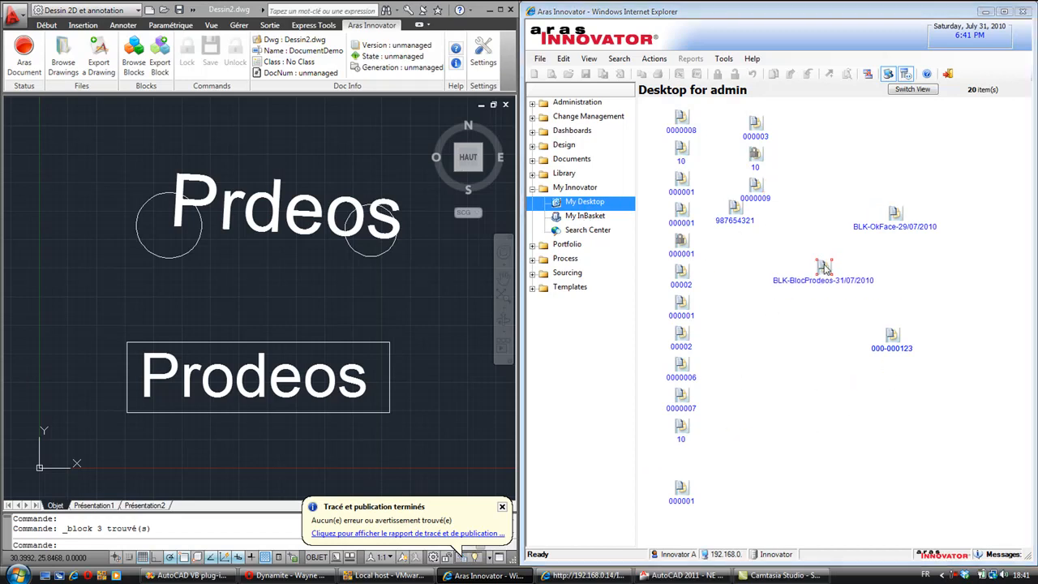
double_click(823, 268)
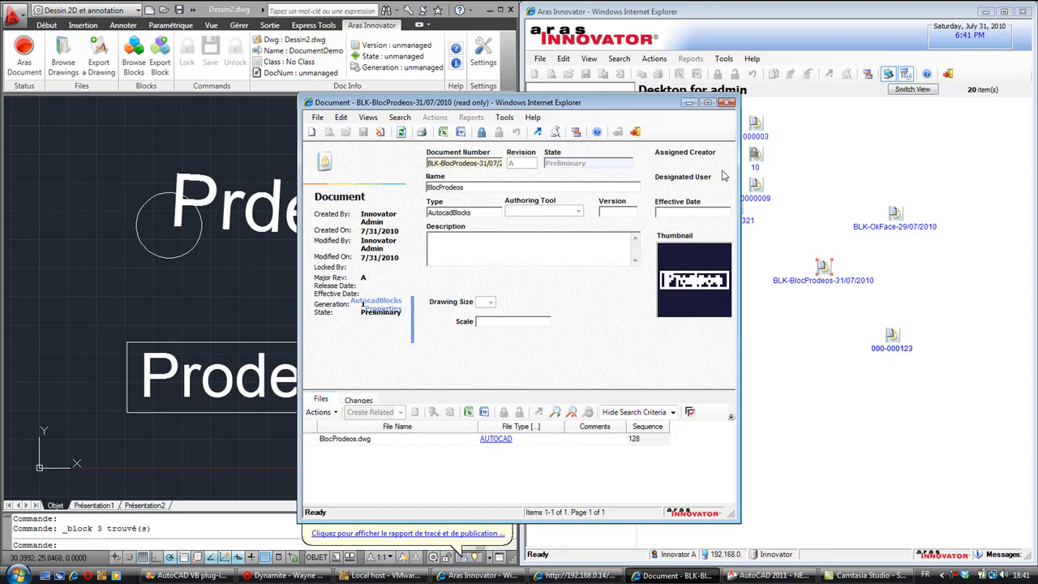
click(728, 102)
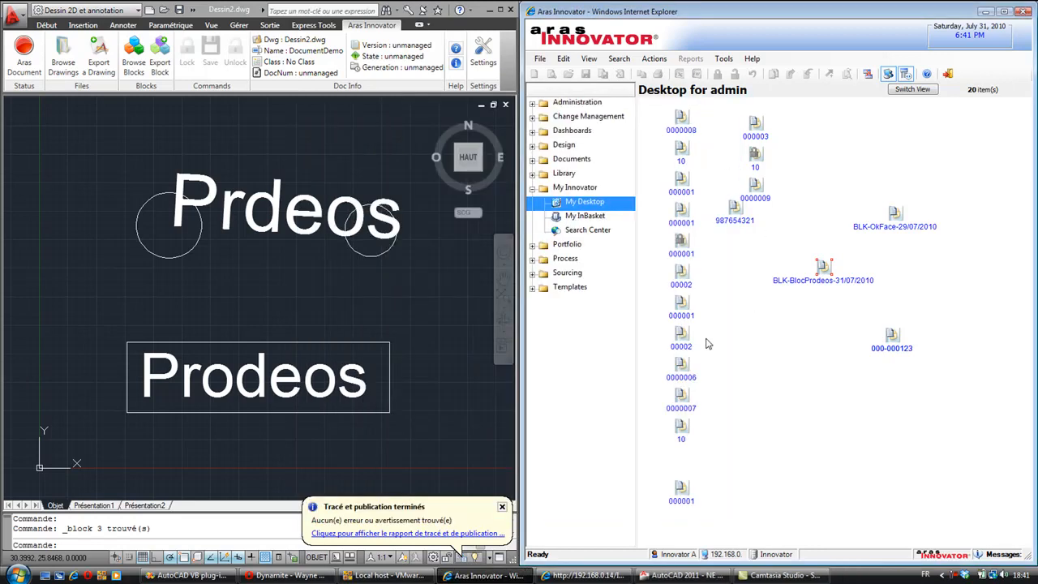
Flag document 000-000123 for modification in AutoCAD from its Aras Innovator record, then close the record
click(129, 157)
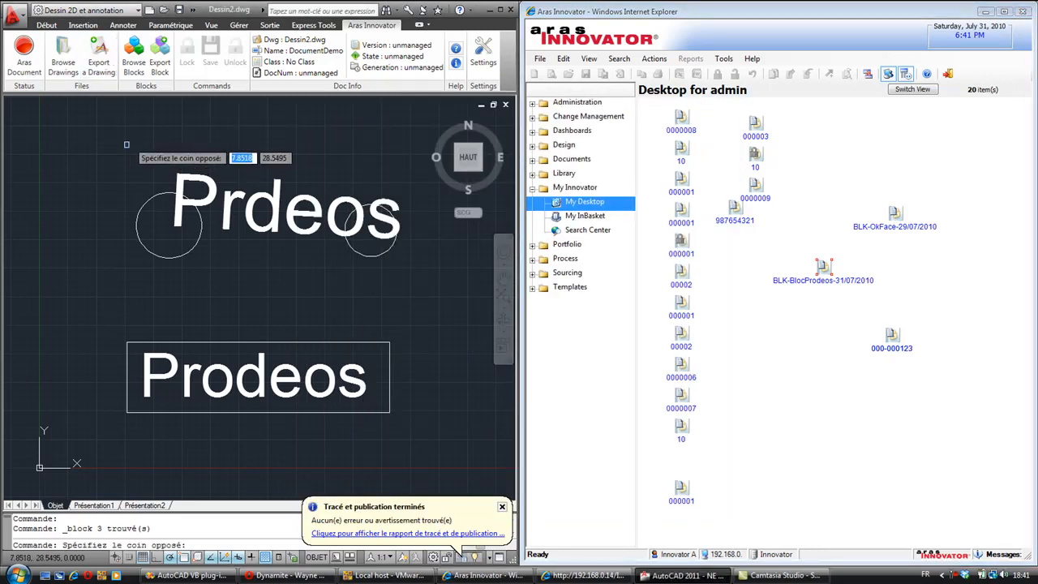
double_click(894, 337)
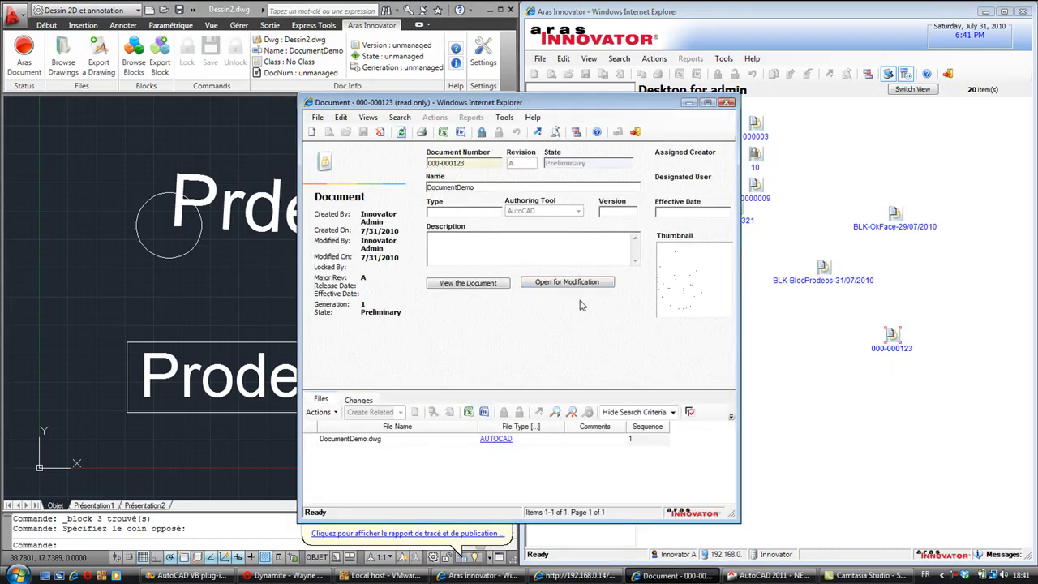
click(577, 283)
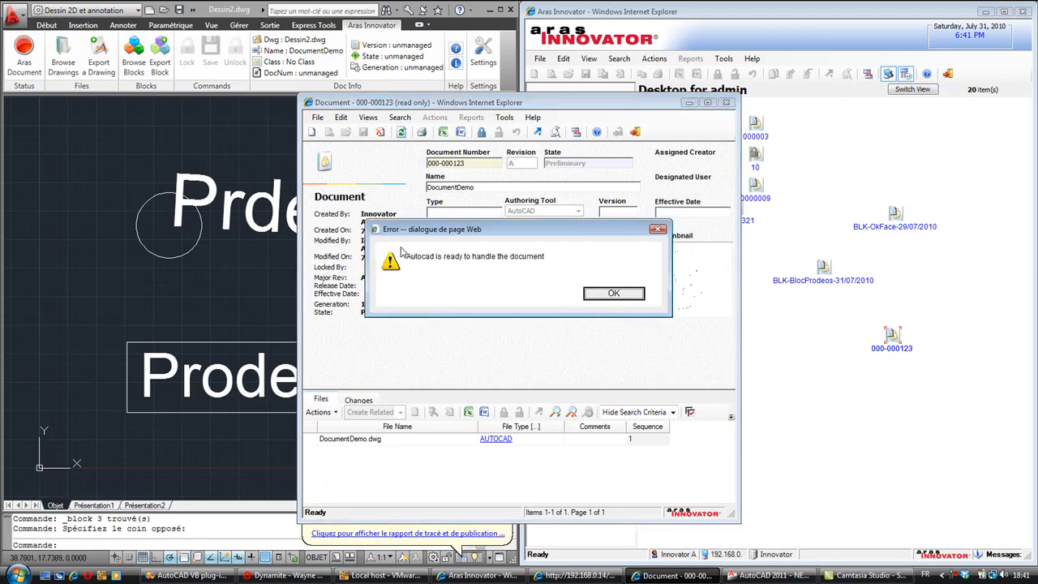
click(612, 294)
click(728, 102)
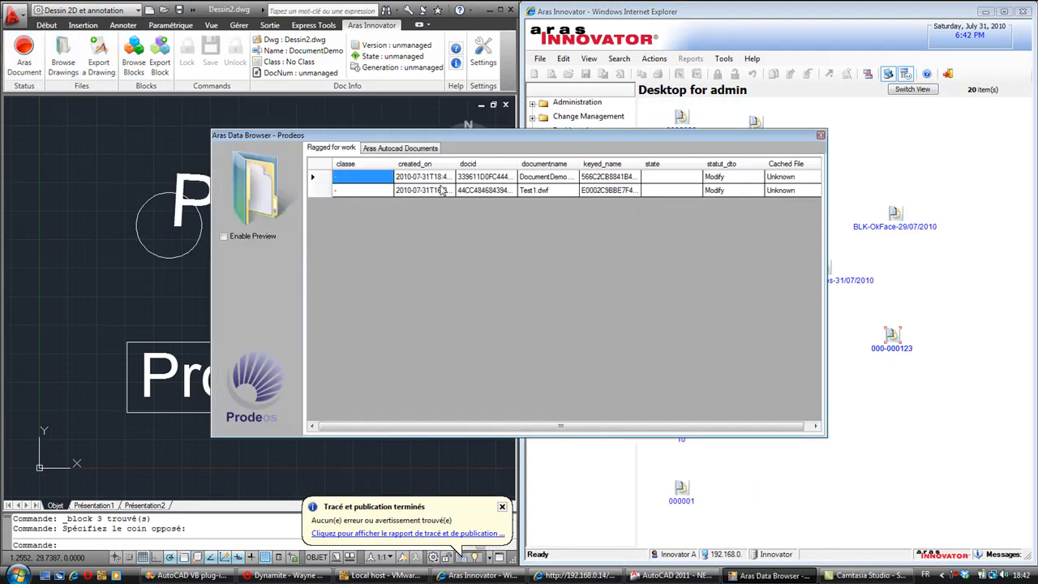
click(549, 180)
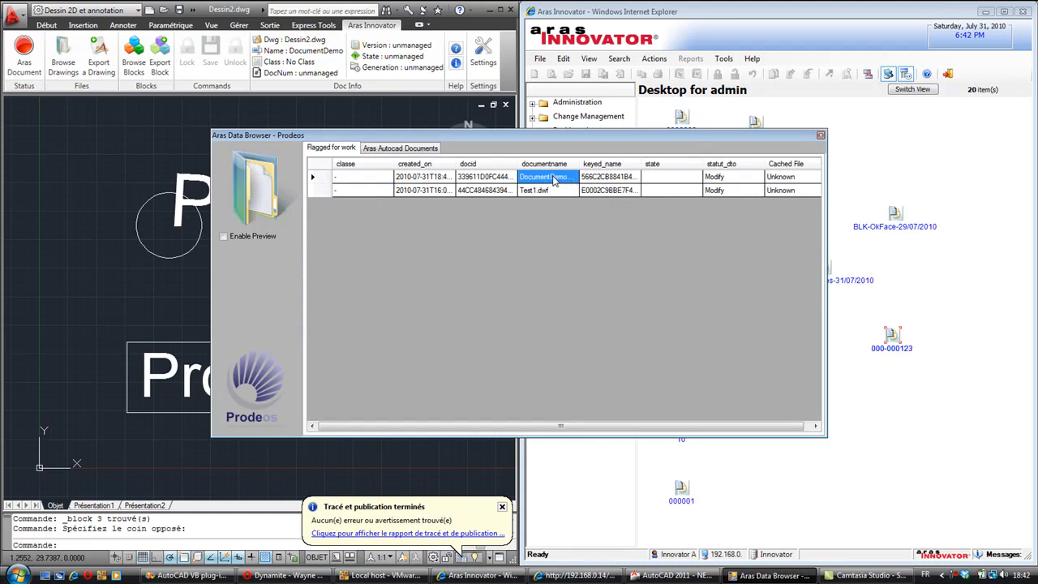
double_click(554, 180)
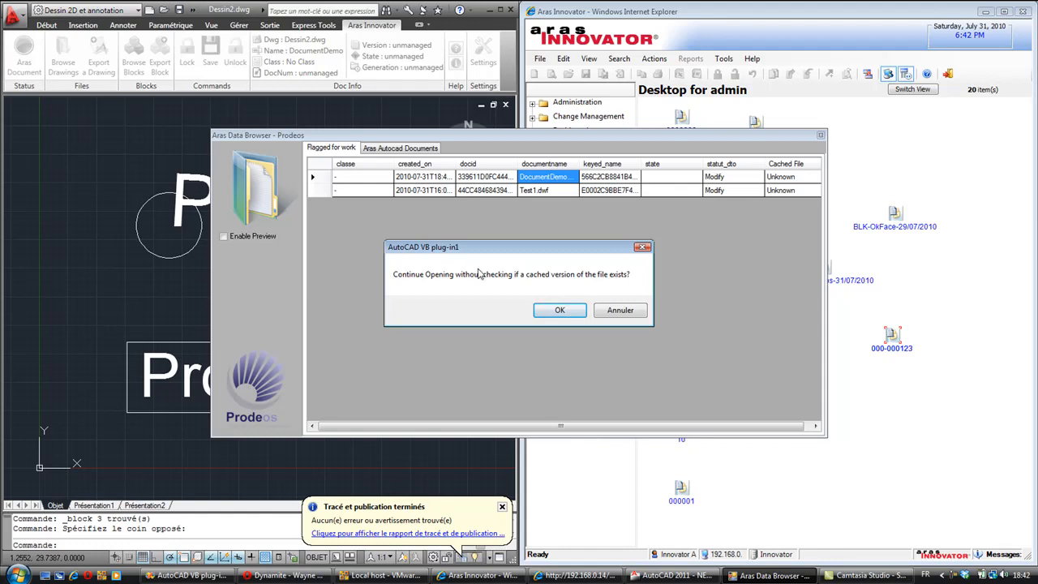
click(615, 311)
Check the cached file status of DocumentDemo in the flagged-for-work list and open that drawing in AutoCAD
click(322, 179)
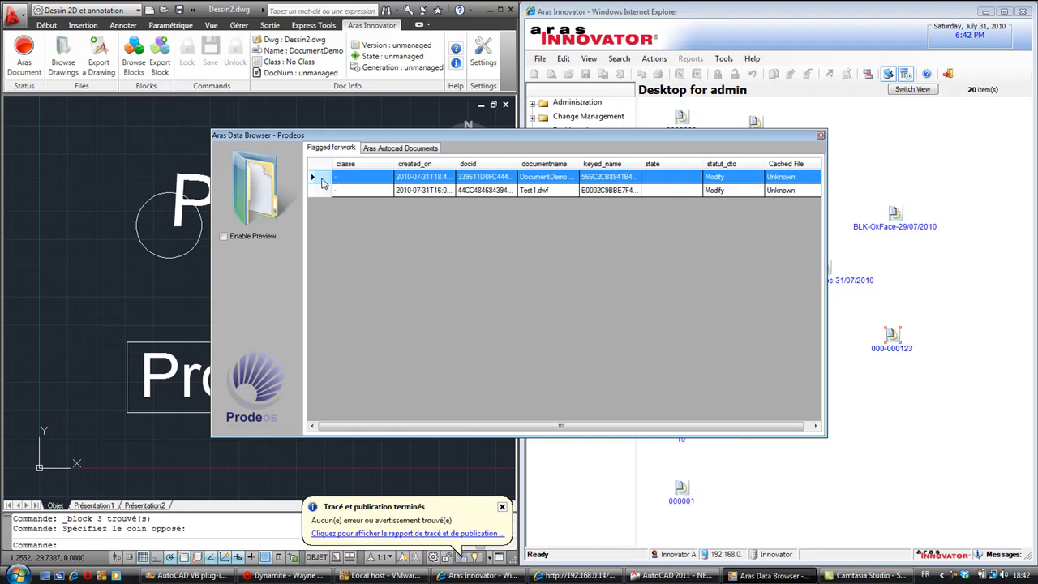
right_click(322, 183)
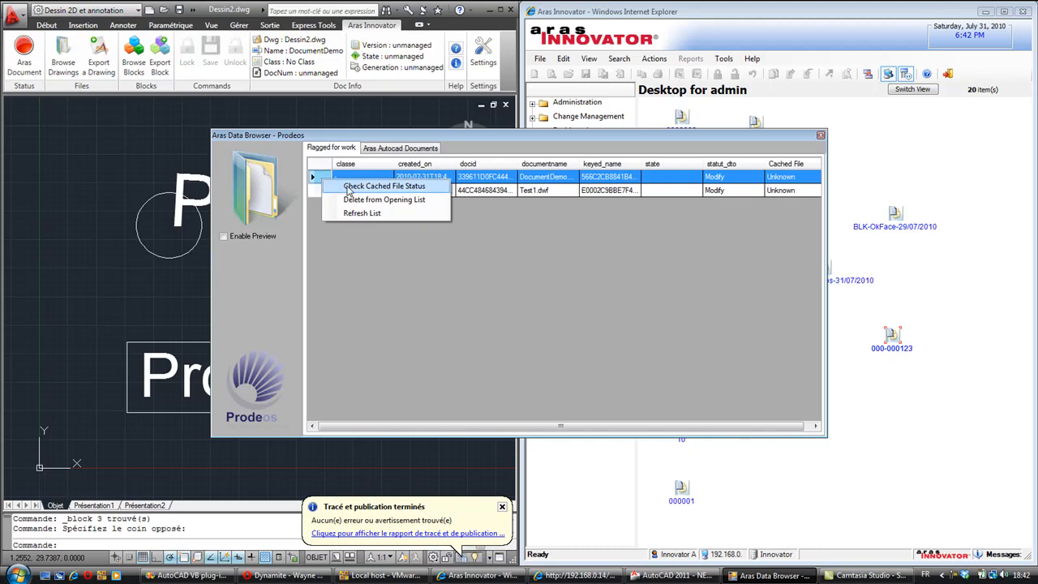
click(369, 189)
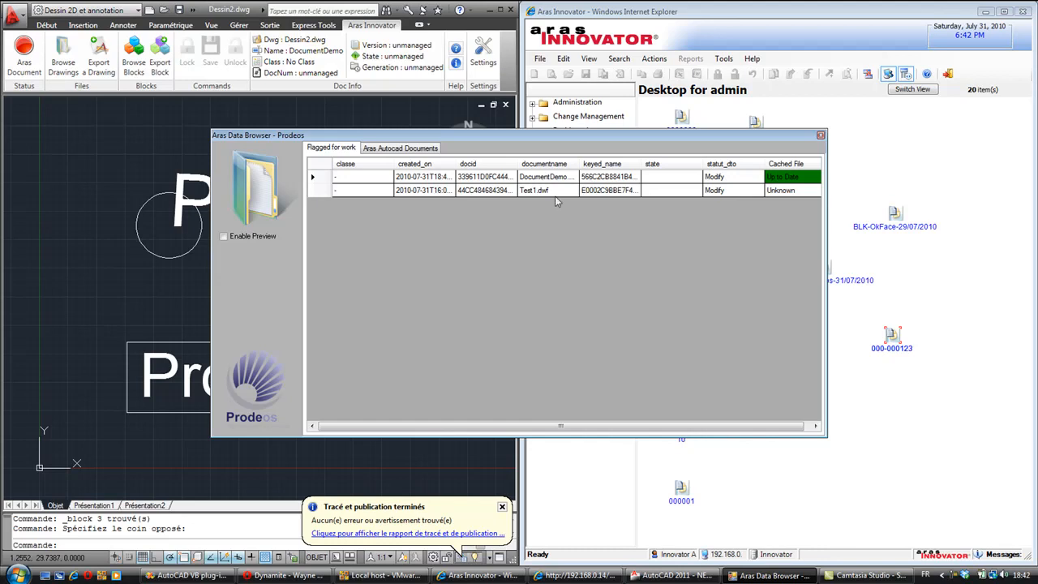
click(500, 180)
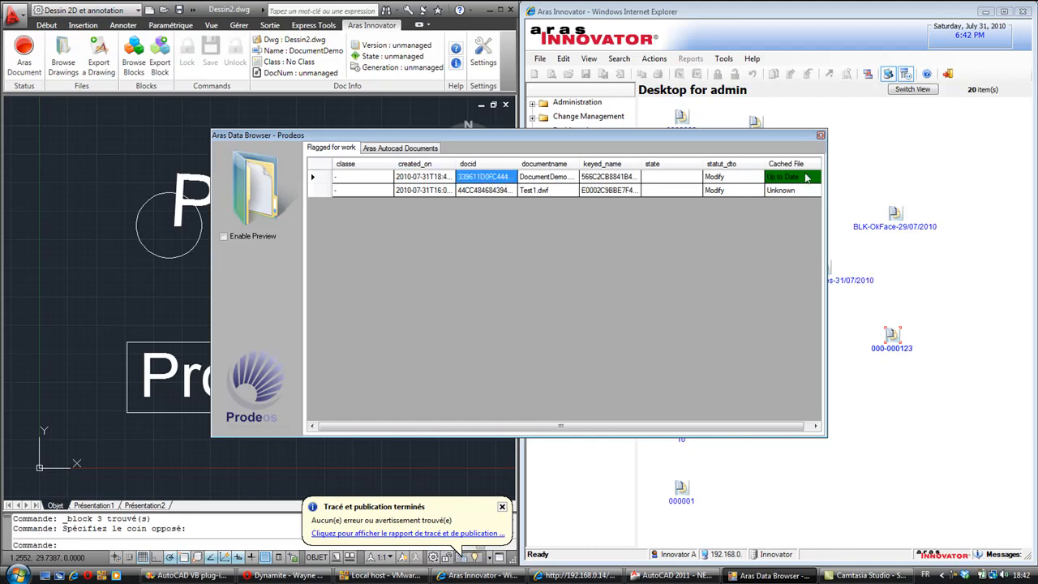
double_click(502, 180)
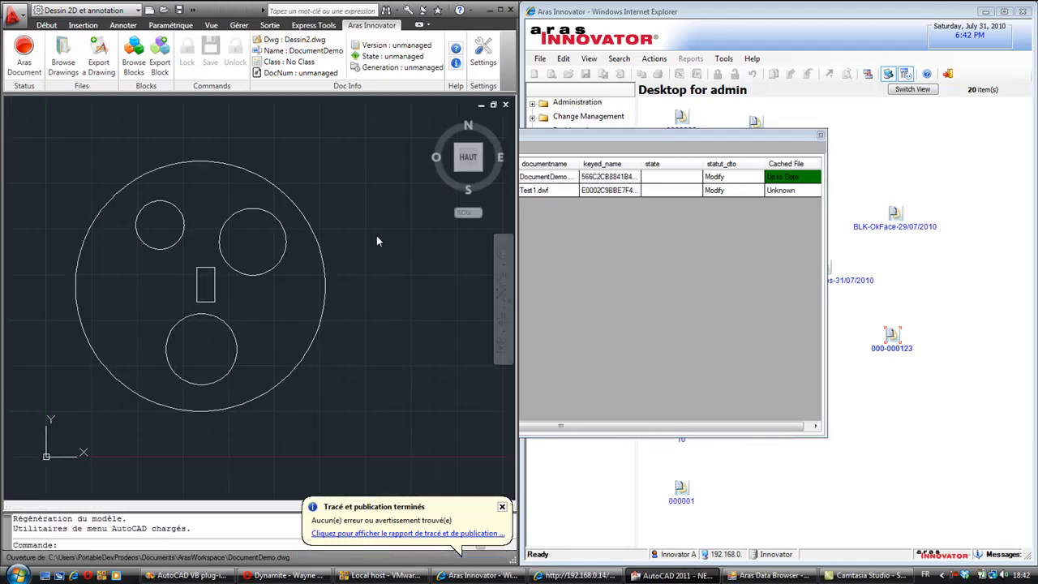
Add the BlocProdeos block from the Aras block library to the active DocumentDemo drawing and close the block browser
scroll(266, 228, down, 2)
mouse_move(325, 228)
middle_down()
mouse_move(267, 229)
mouse_move(292, 276)
middle_up()
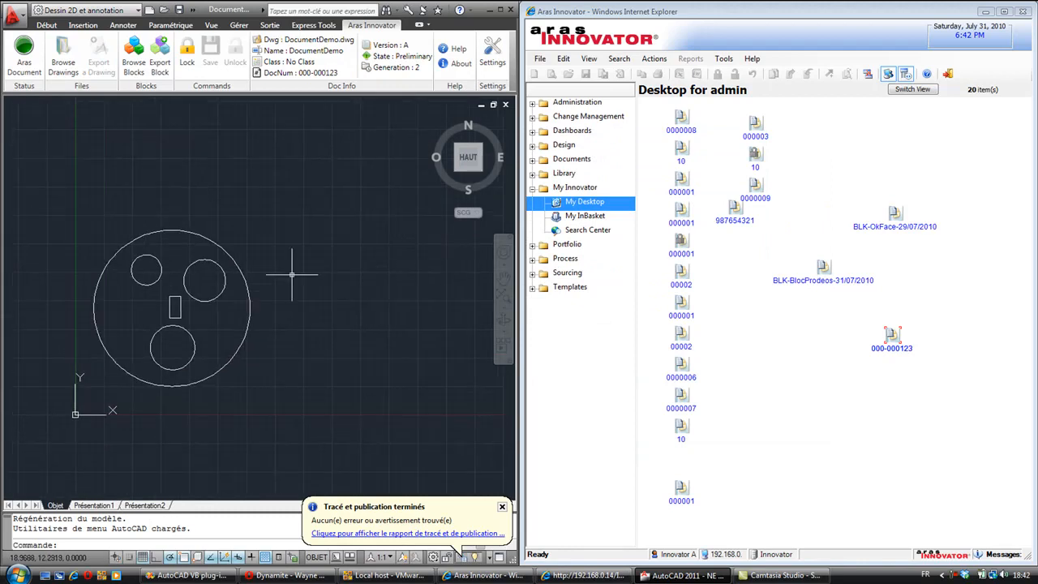
click(134, 59)
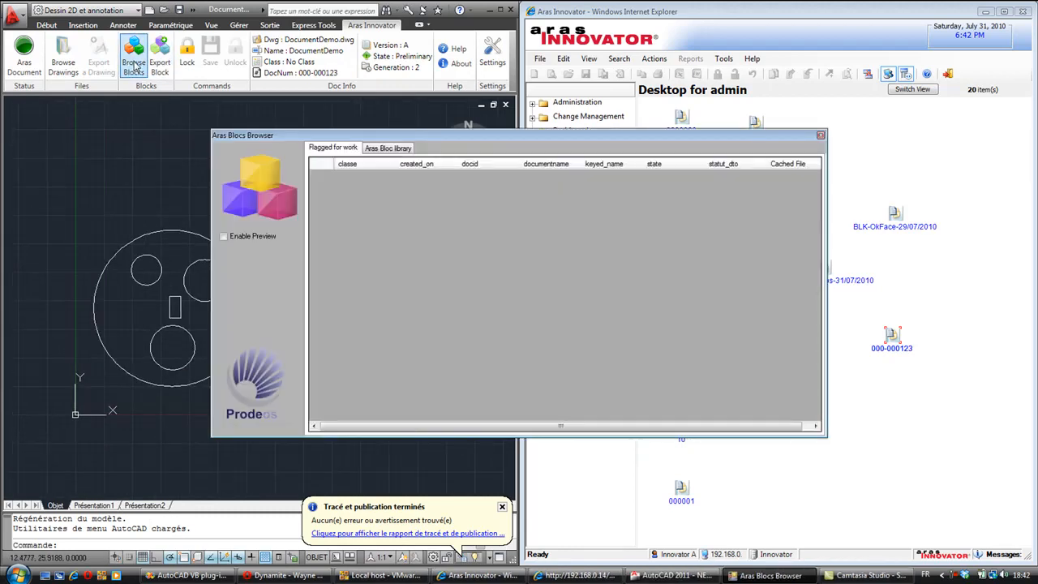
click(390, 148)
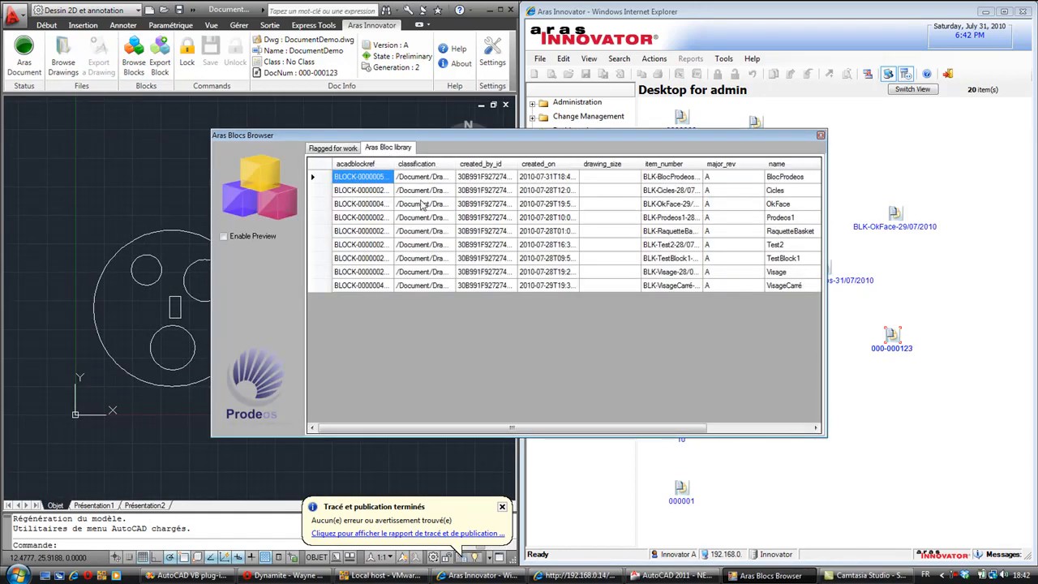
click(779, 177)
right_click(489, 179)
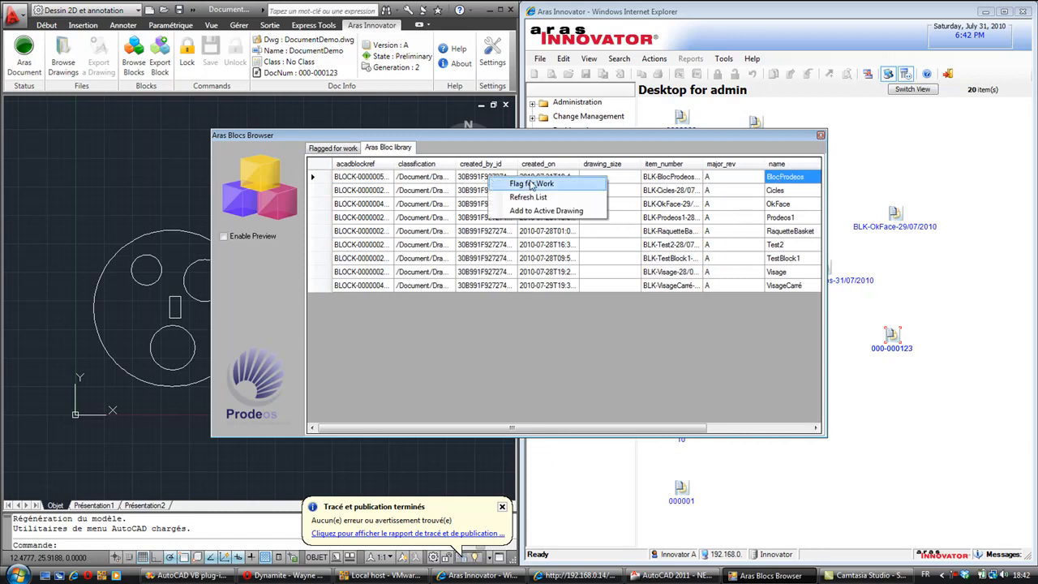
click(577, 214)
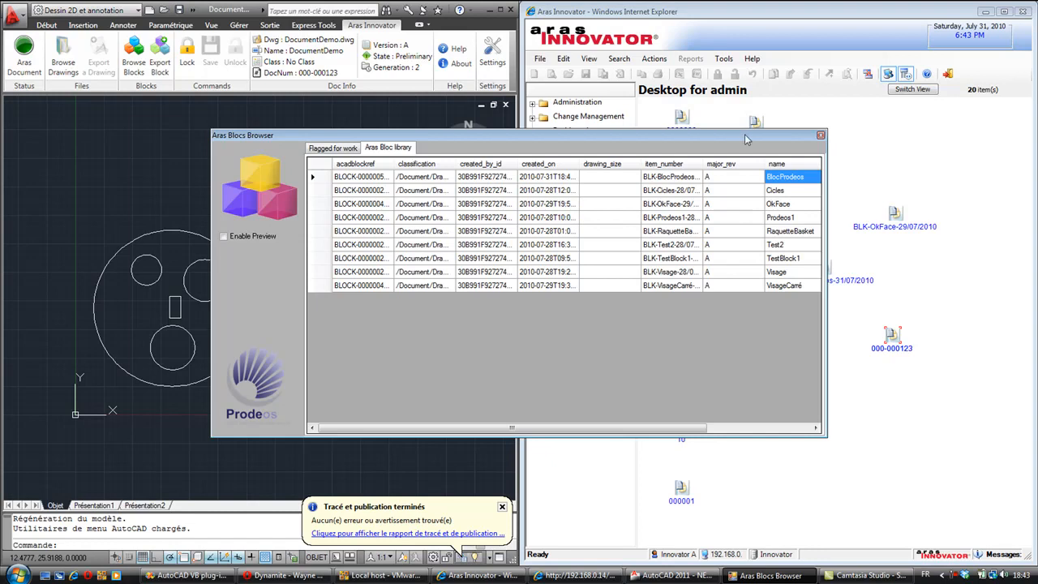
click(821, 137)
Move the inserted Prodeos block down by its grip so it sits beside the circular face
scroll(182, 369, down, 2)
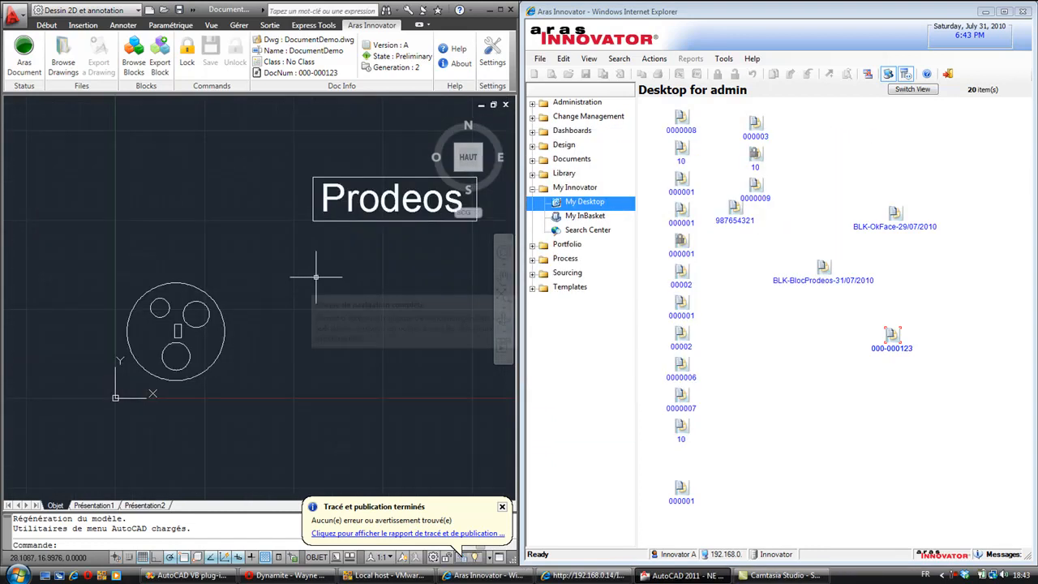
click(357, 185)
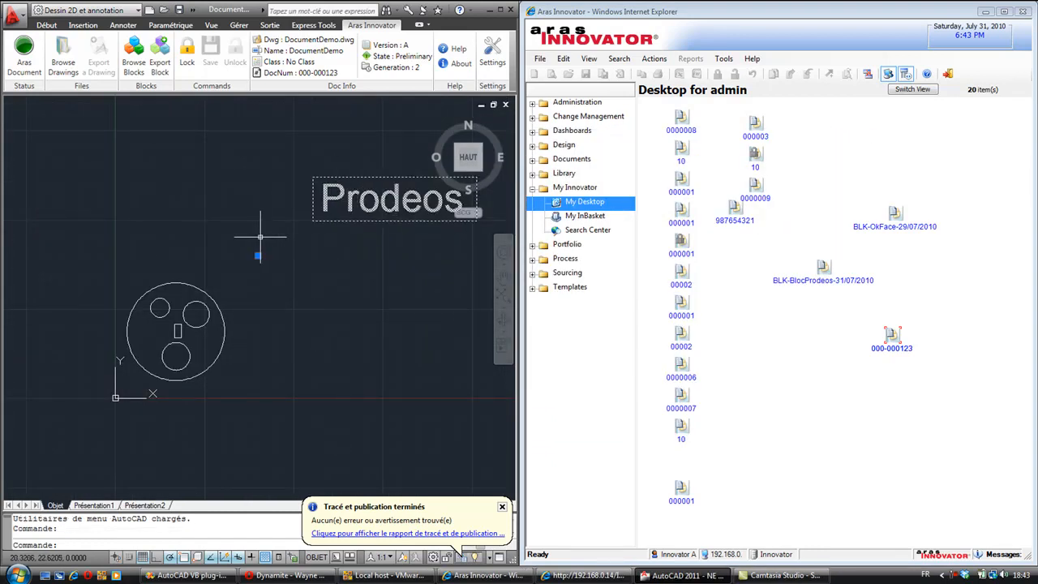
click(258, 254)
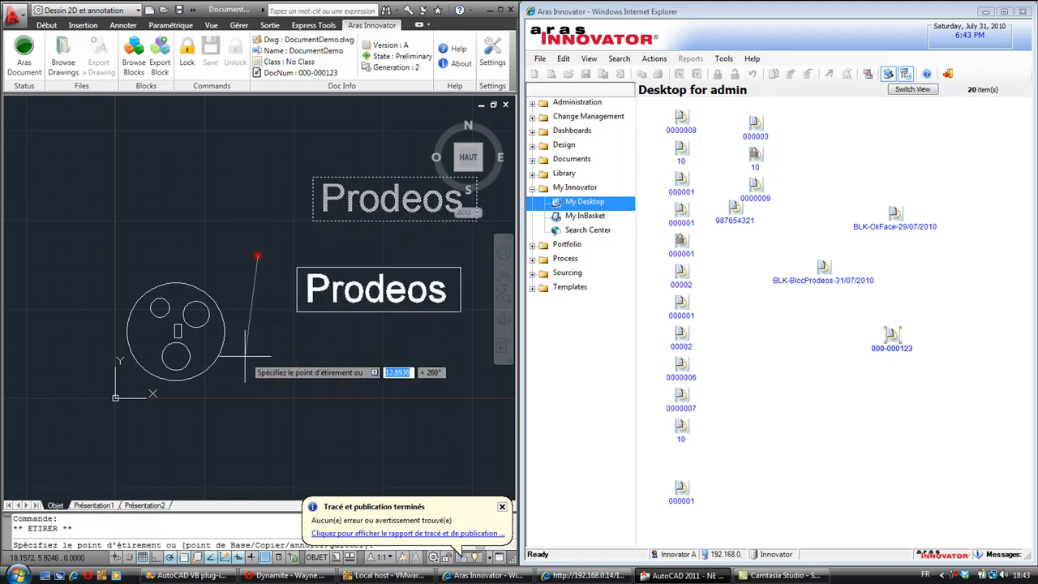
click(215, 384)
click(233, 204)
click(278, 255)
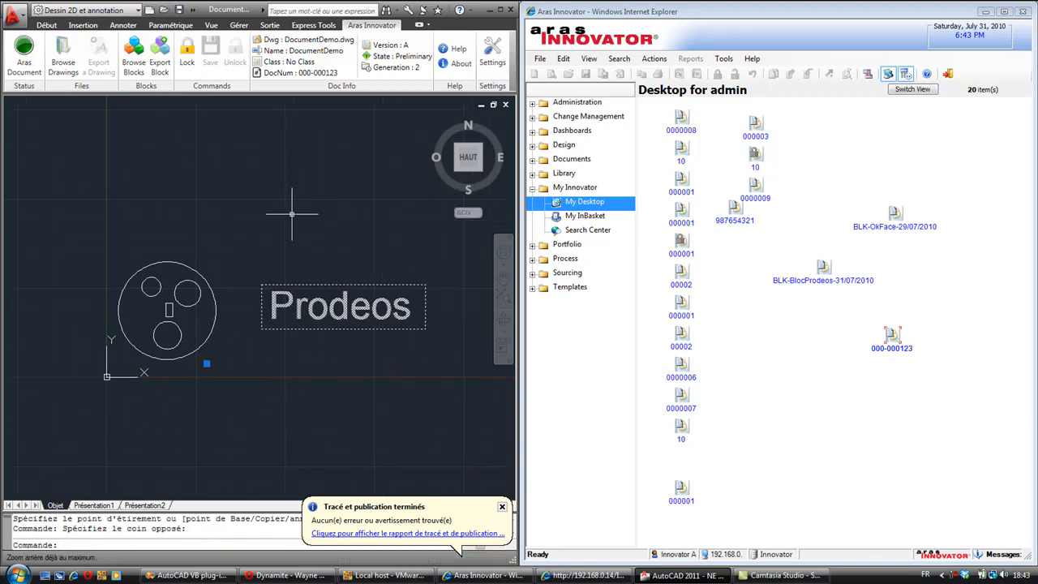
click(362, 430)
click(361, 430)
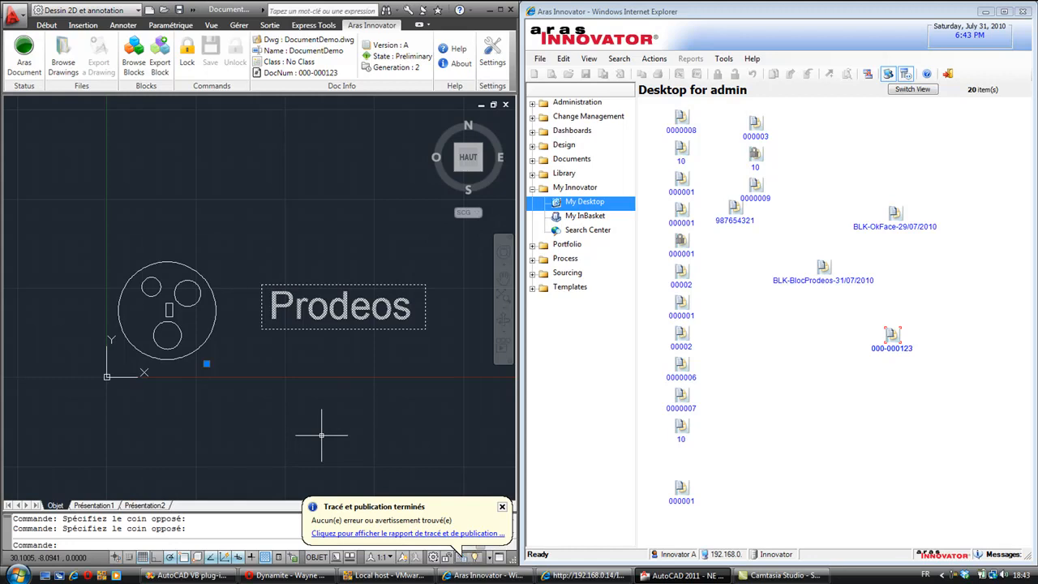
Examine the BLK-BlocProdeos-31/07/2010 document record and its attached BlocProdeos.dwg file in Aras Innovator, then close the record
double_click(821, 274)
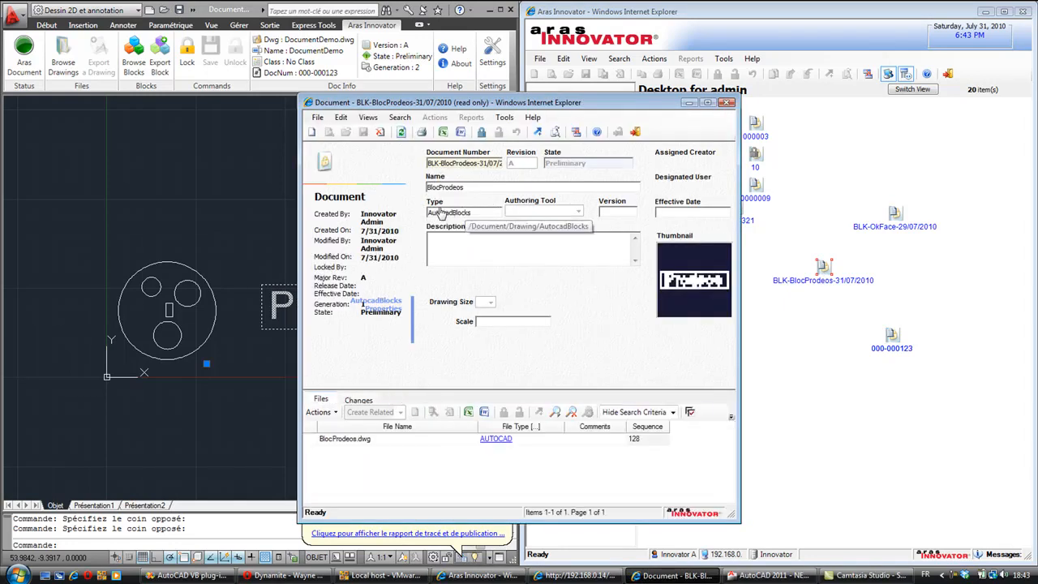
click(379, 442)
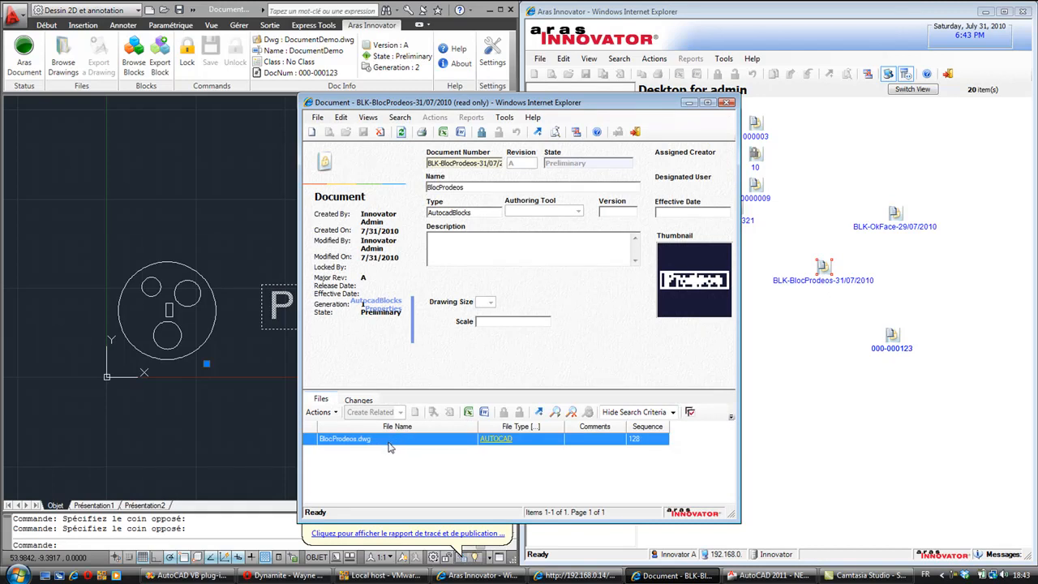
drag(668, 103, 717, 110)
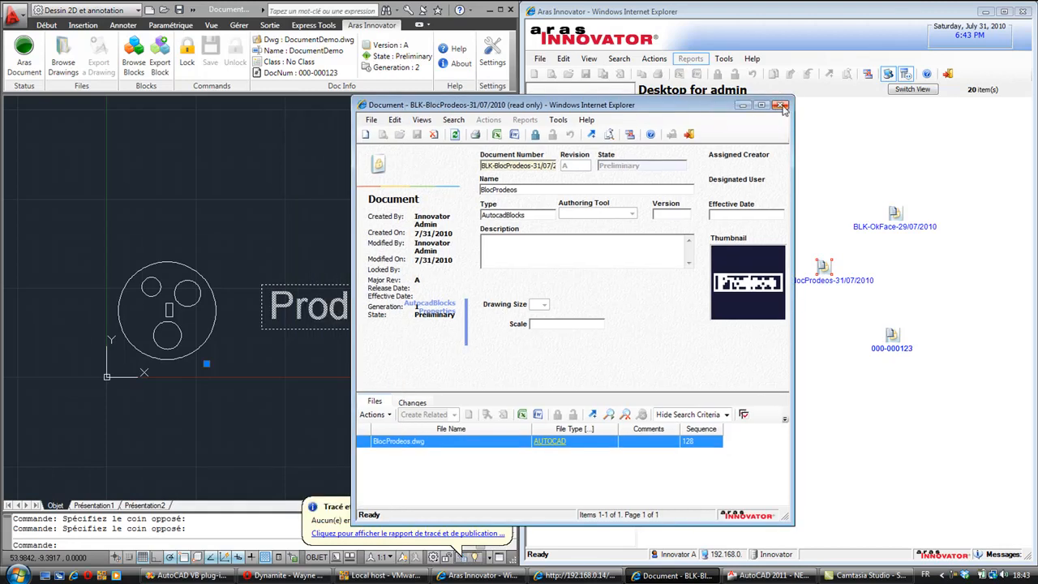
click(782, 107)
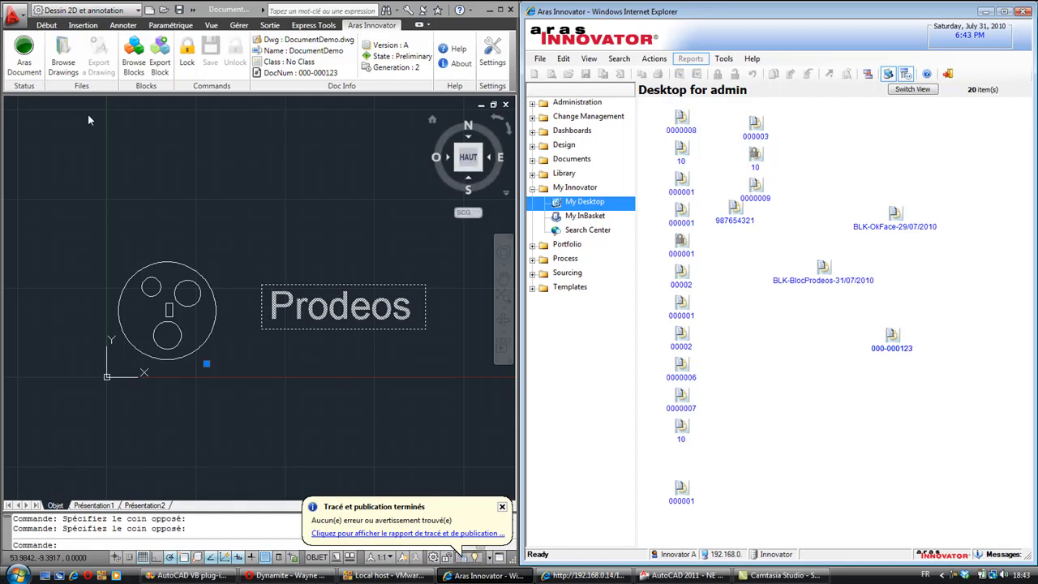
click(292, 223)
scroll(265, 226, down, 2)
mouse_move(265, 224)
middle_down()
mouse_move(253, 280)
mouse_move(250, 190)
middle_up()
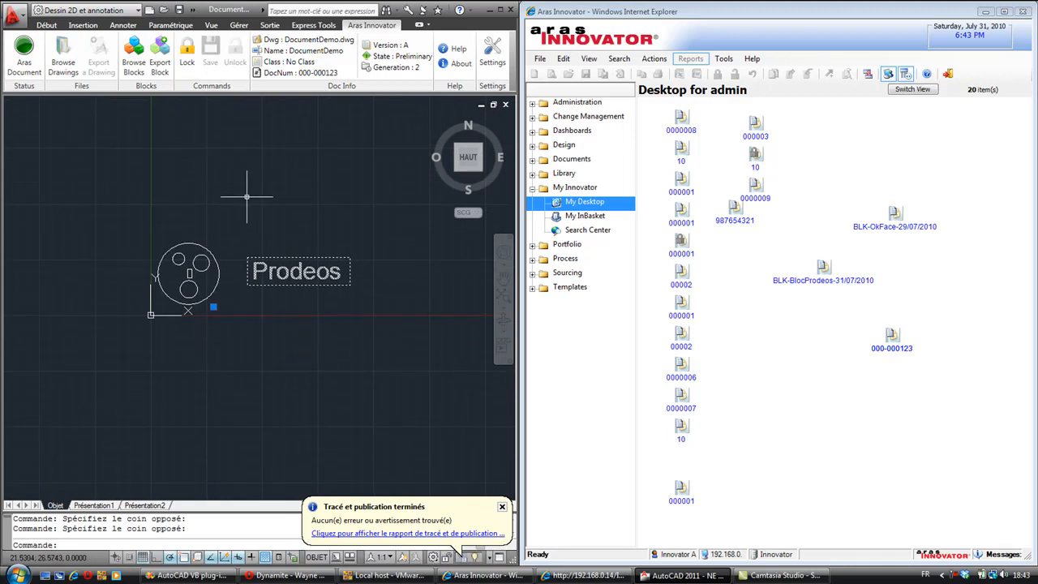